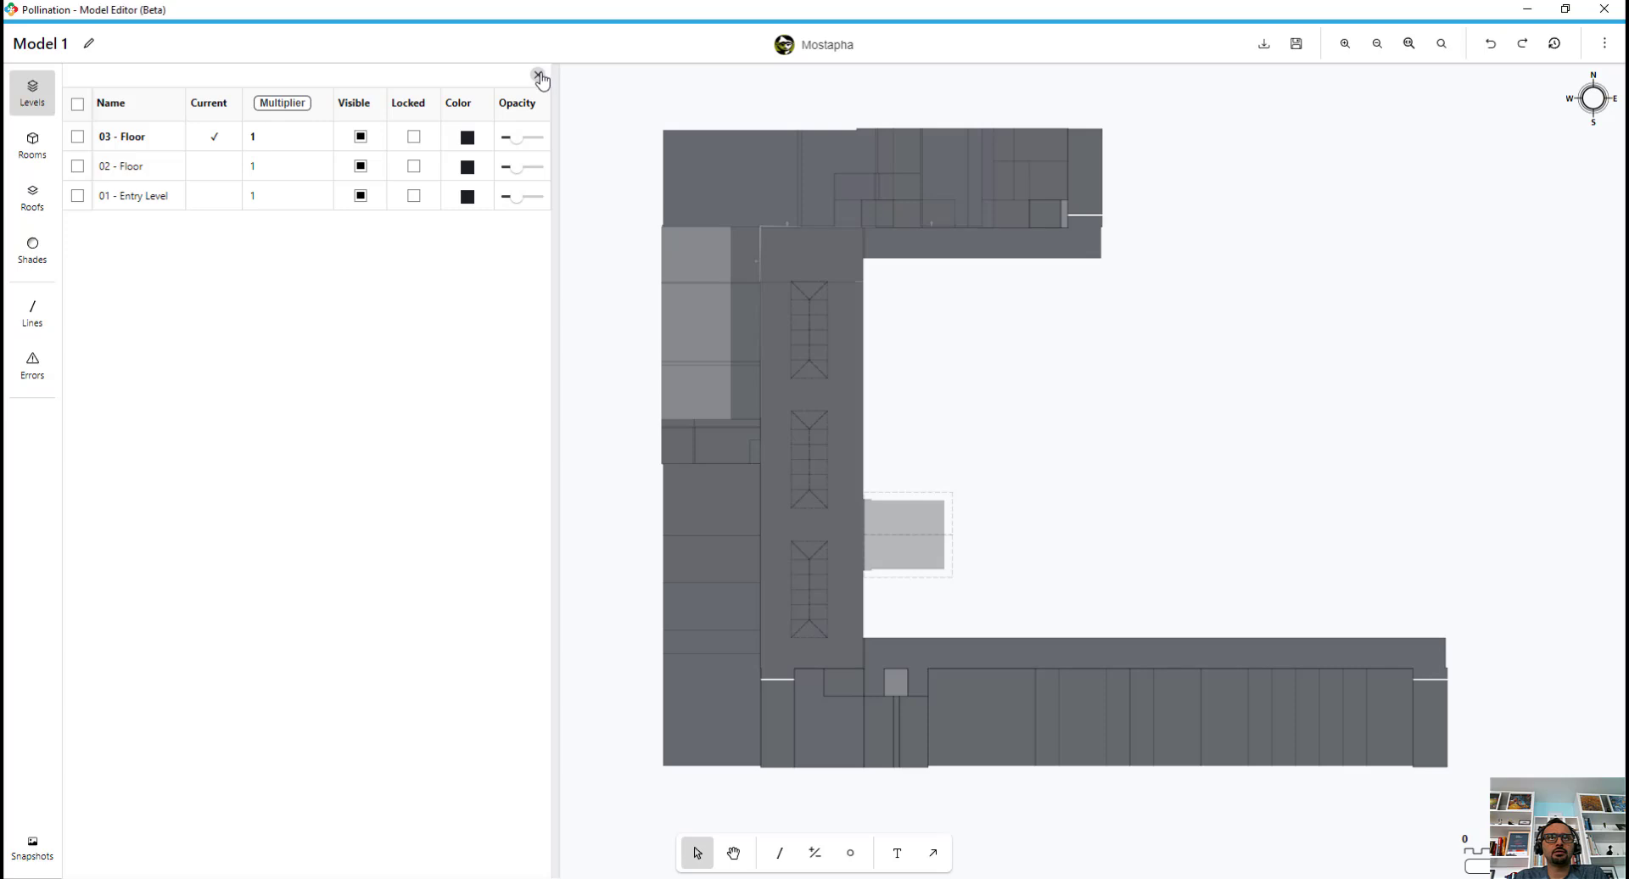
Close the levels list and examine the gaps and sliver spaces between neighbouring rooms along the building's north wing and its west junction
{"action": "left_click", "coordinate": [539, 76]}
{"action": "middle_click_drag", "start_coordinate": [1033, 339], "coordinate": [975, 319]}
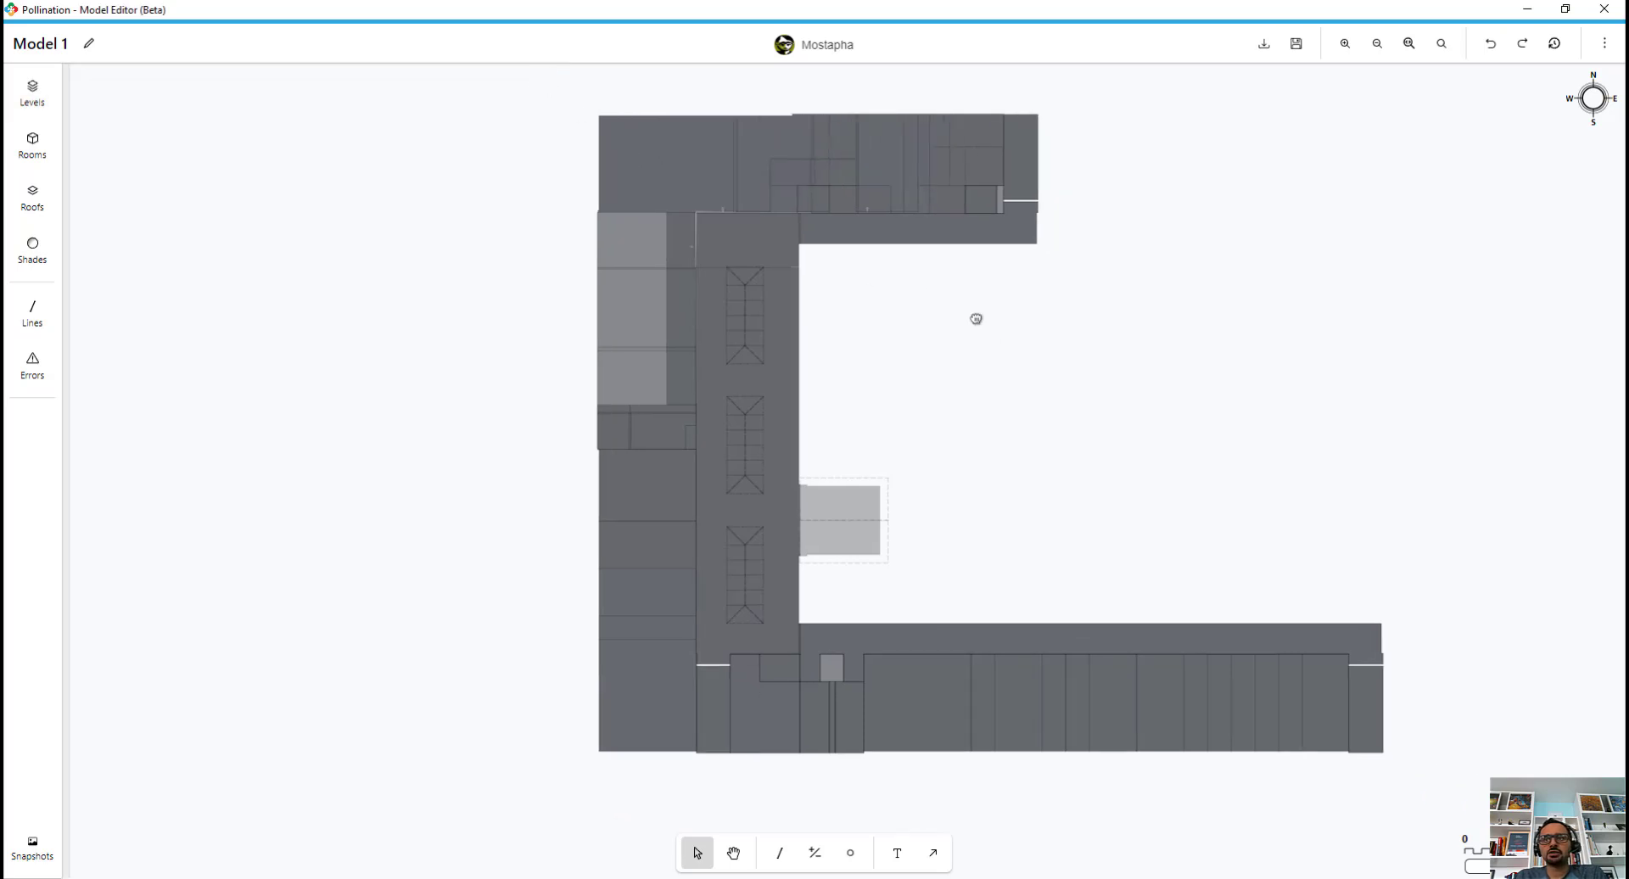
{"action": "scroll", "coordinate": [1041, 242], "scroll_direction": "up", "scroll_amount": 5}
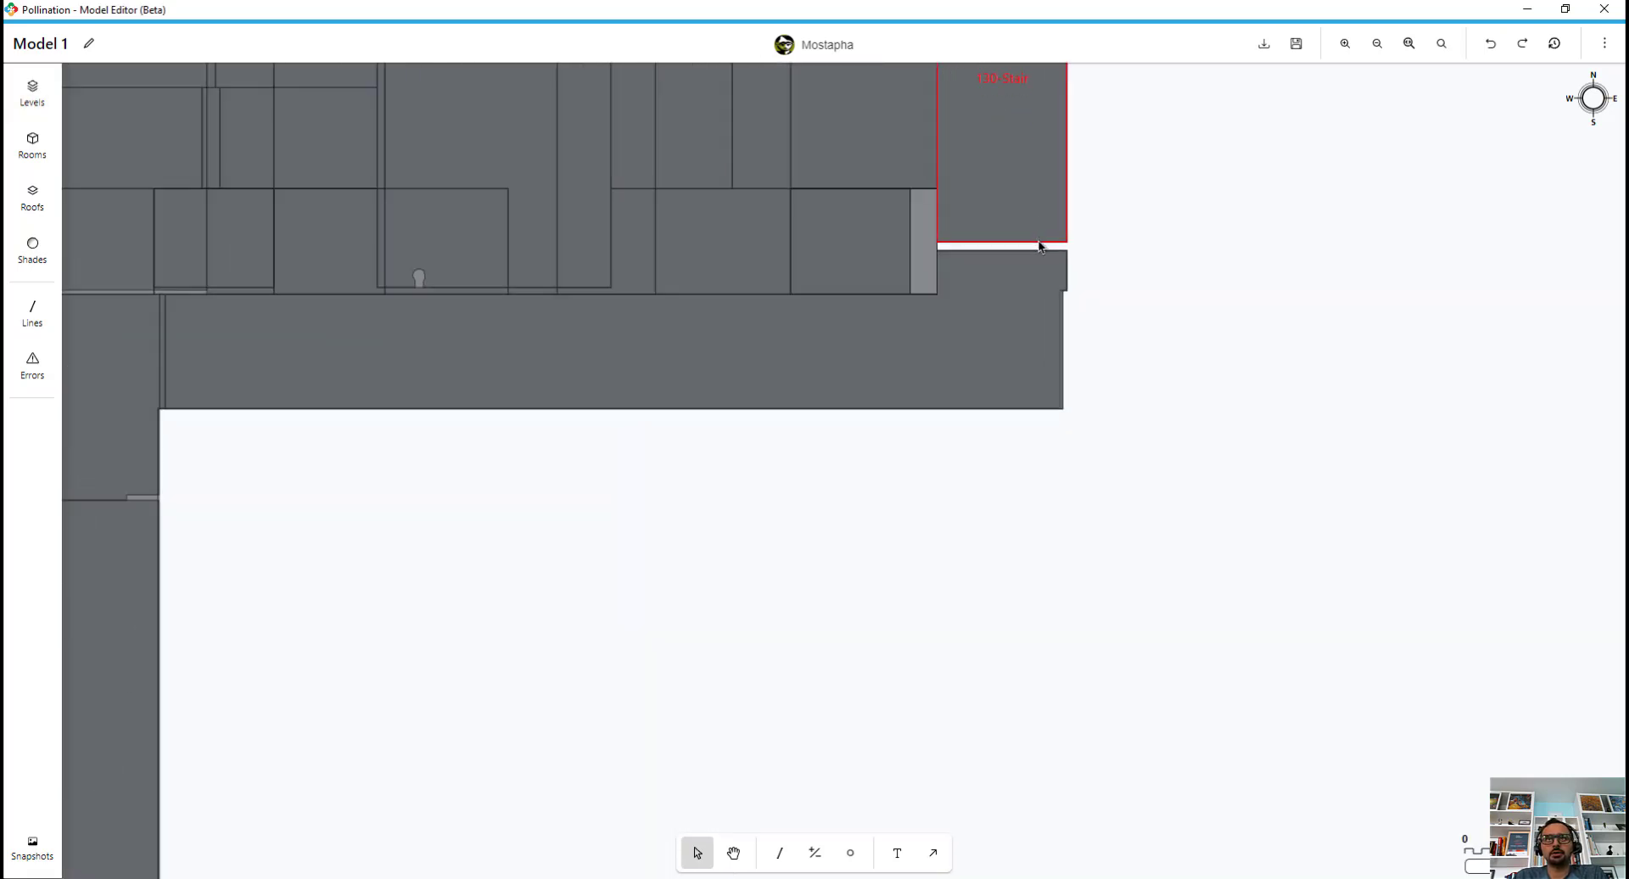
{"action": "scroll", "coordinate": [1029, 284], "scroll_direction": "up", "scroll_amount": 5}
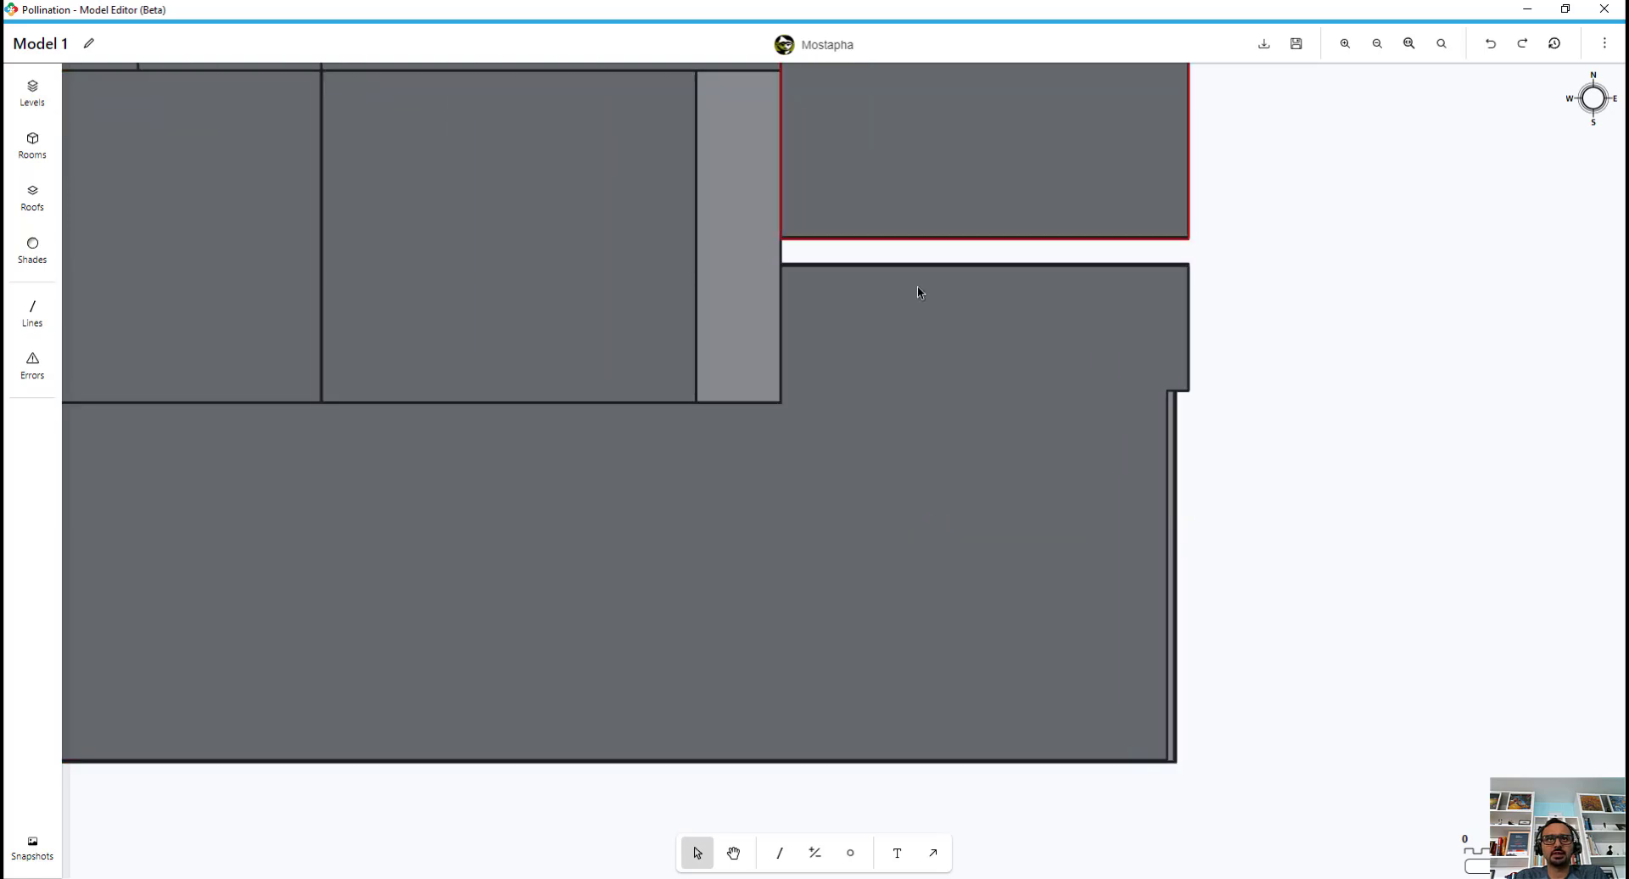
{"action": "scroll", "coordinate": [1060, 265], "scroll_direction": "down", "scroll_amount": 1}
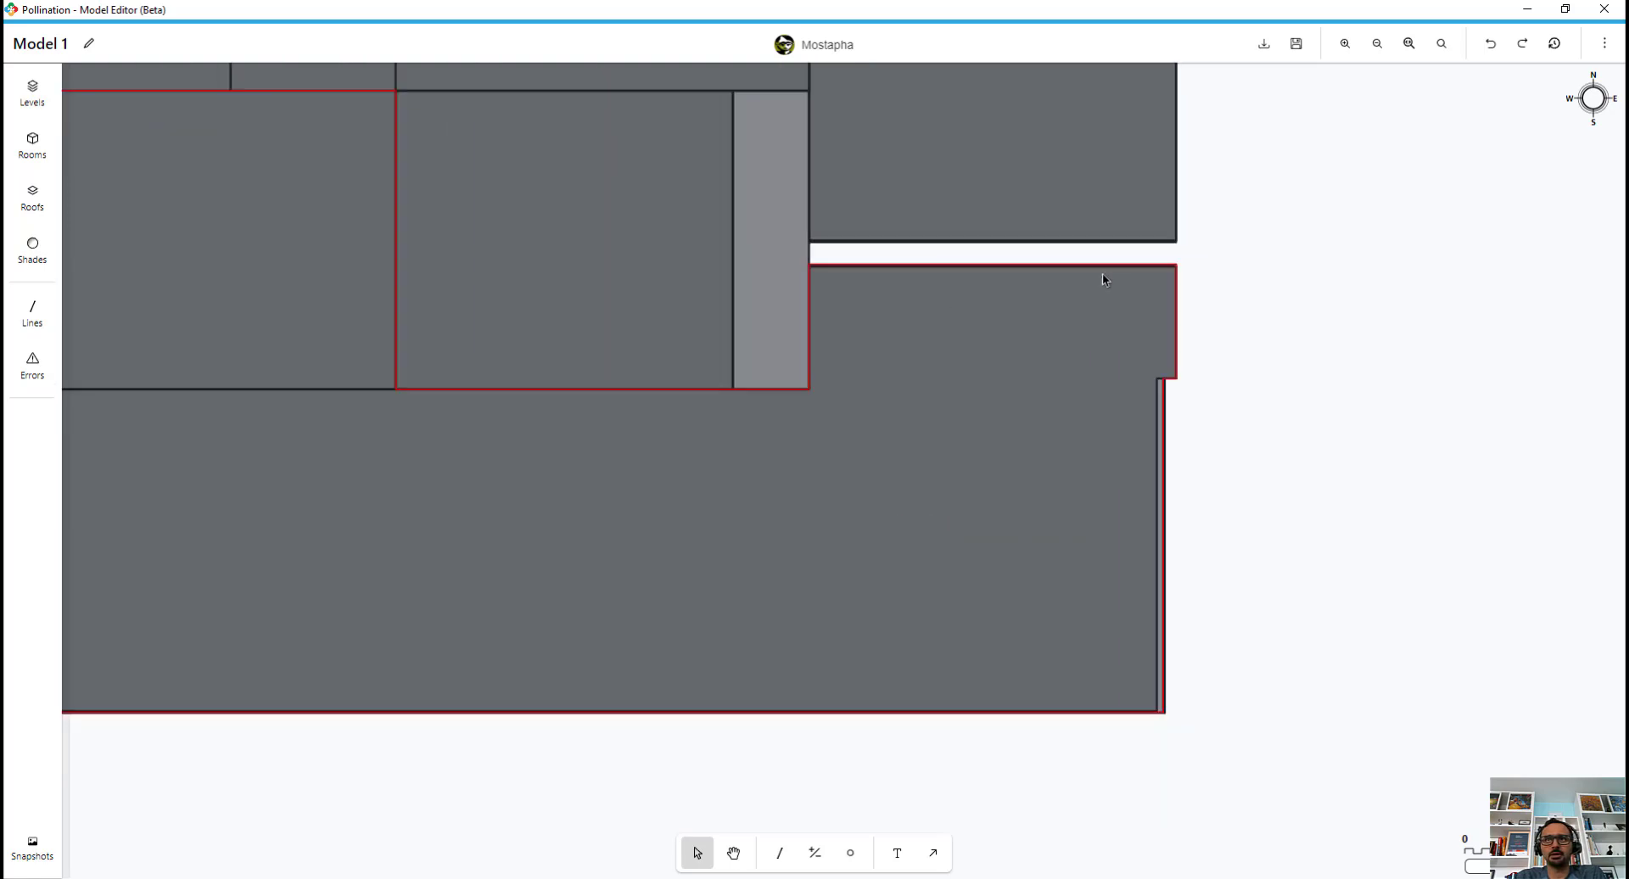
{"action": "scroll", "coordinate": [1102, 272], "scroll_direction": "down", "scroll_amount": 10}
{"action": "scroll", "coordinate": [174, 356], "scroll_direction": "up", "scroll_amount": 5}
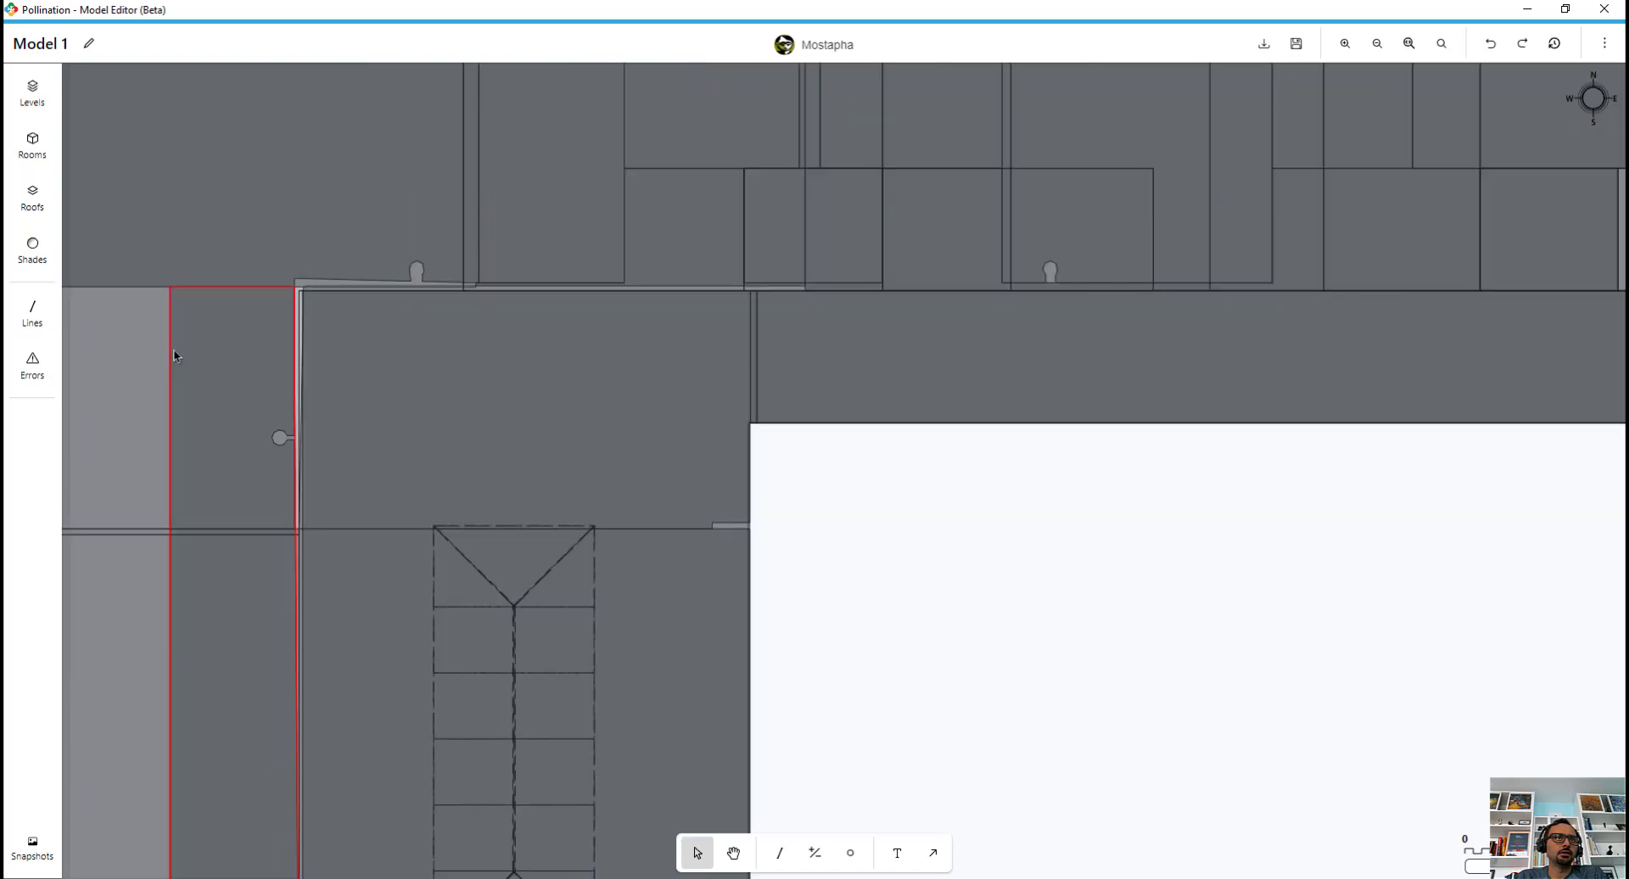
{"action": "scroll", "coordinate": [250, 318], "scroll_direction": "up", "scroll_amount": 5}
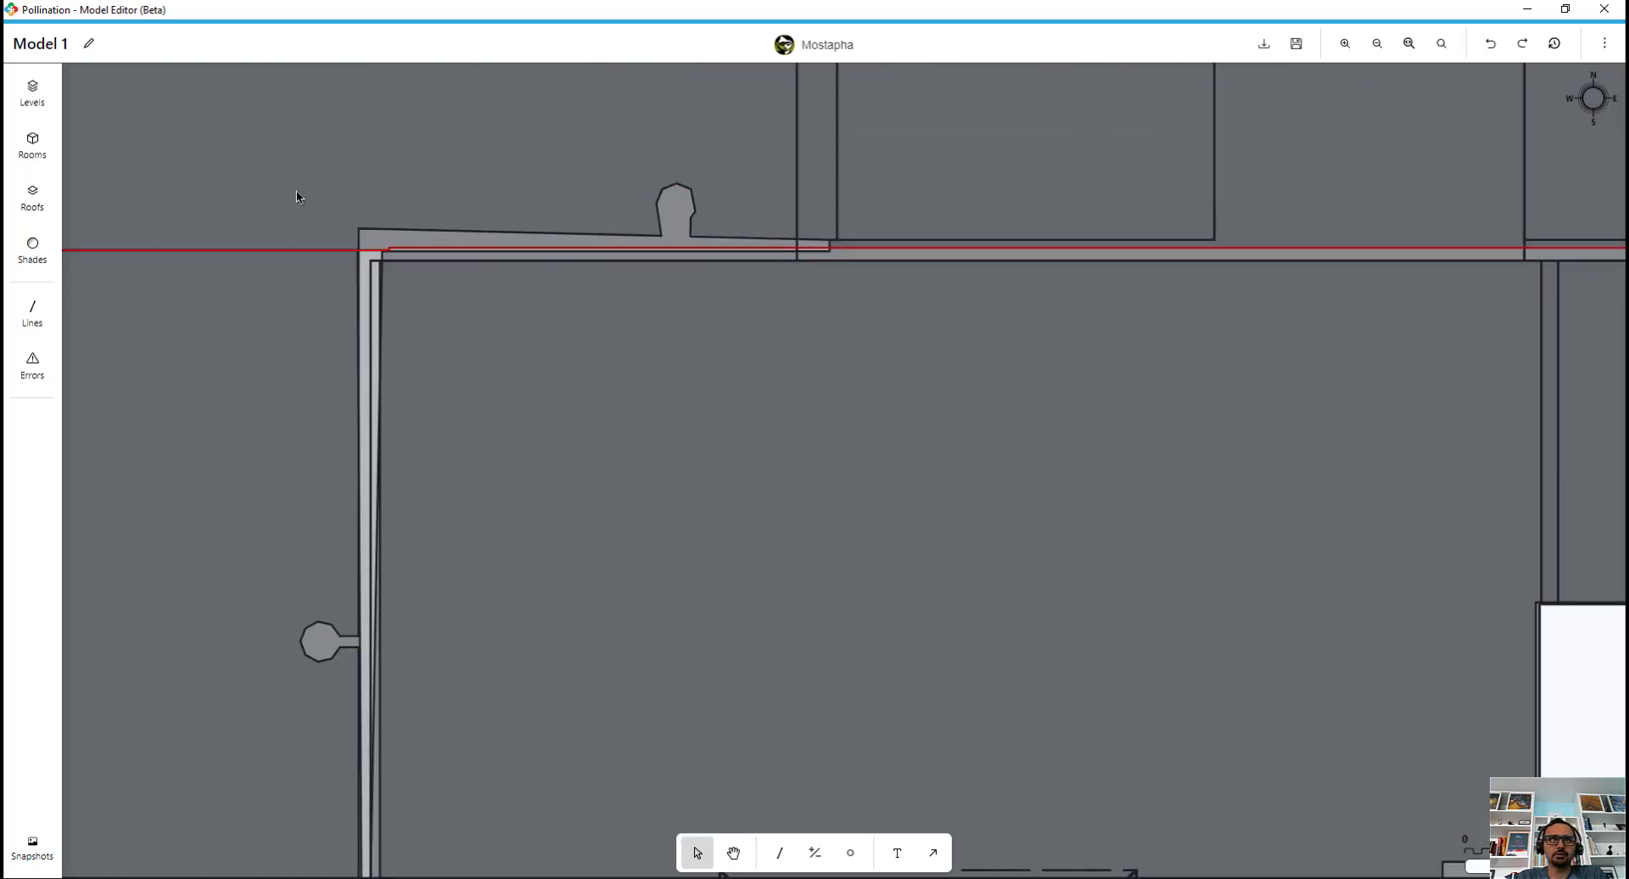
{"action": "scroll", "coordinate": [405, 261], "scroll_direction": "up", "scroll_amount": 4}
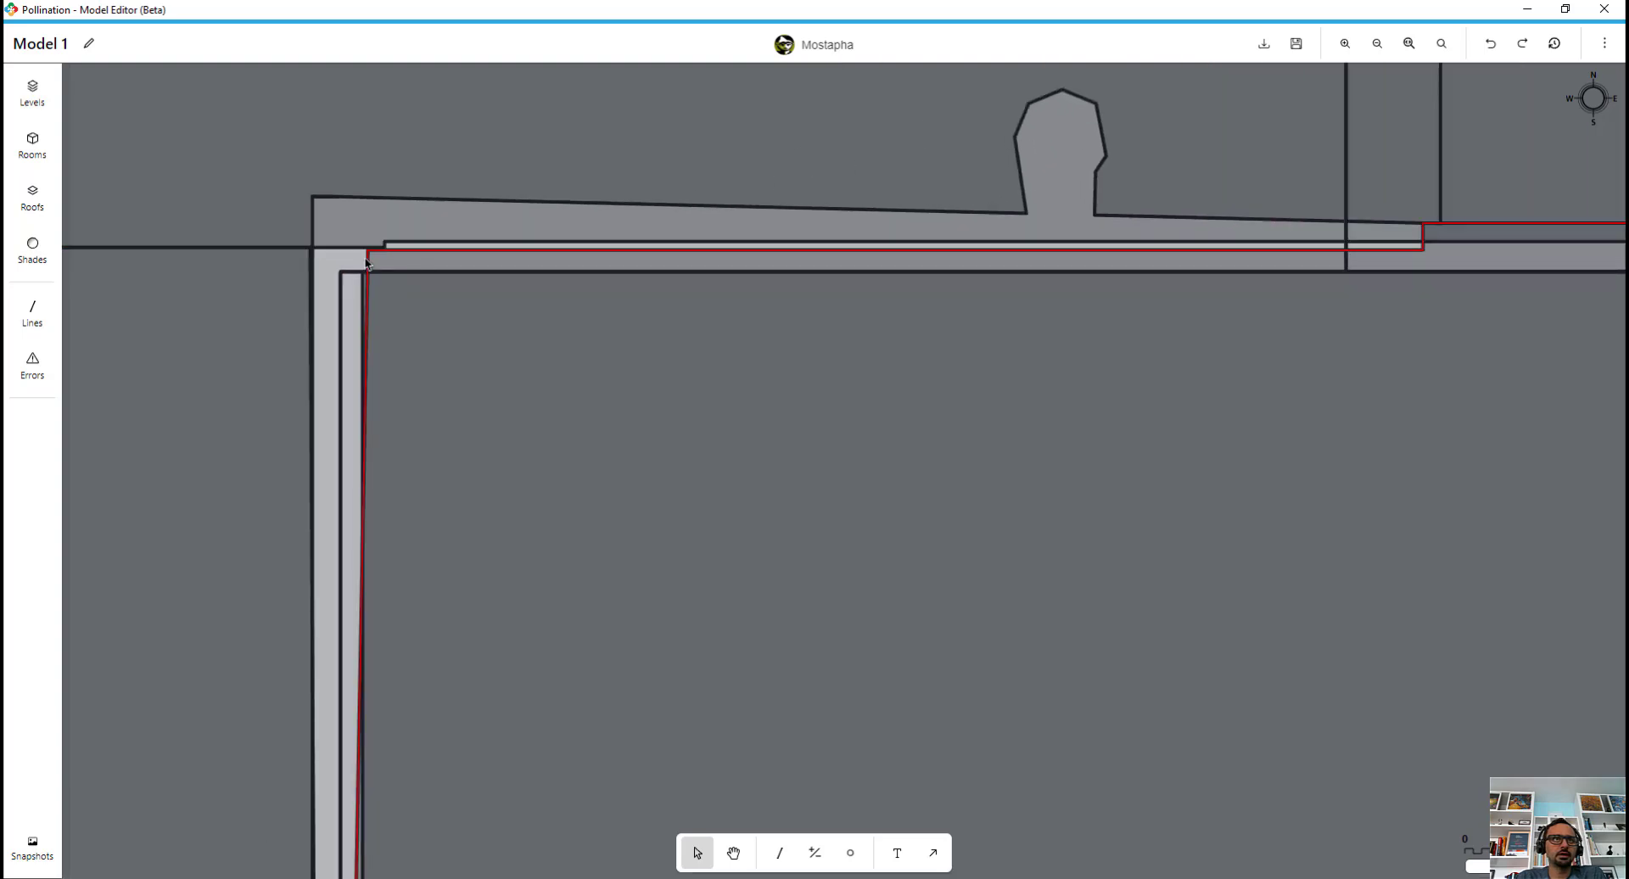
{"action": "scroll", "coordinate": [403, 254], "scroll_direction": "down", "scroll_amount": 3}
{"action": "scroll", "coordinate": [413, 203], "scroll_direction": "down", "scroll_amount": 5}
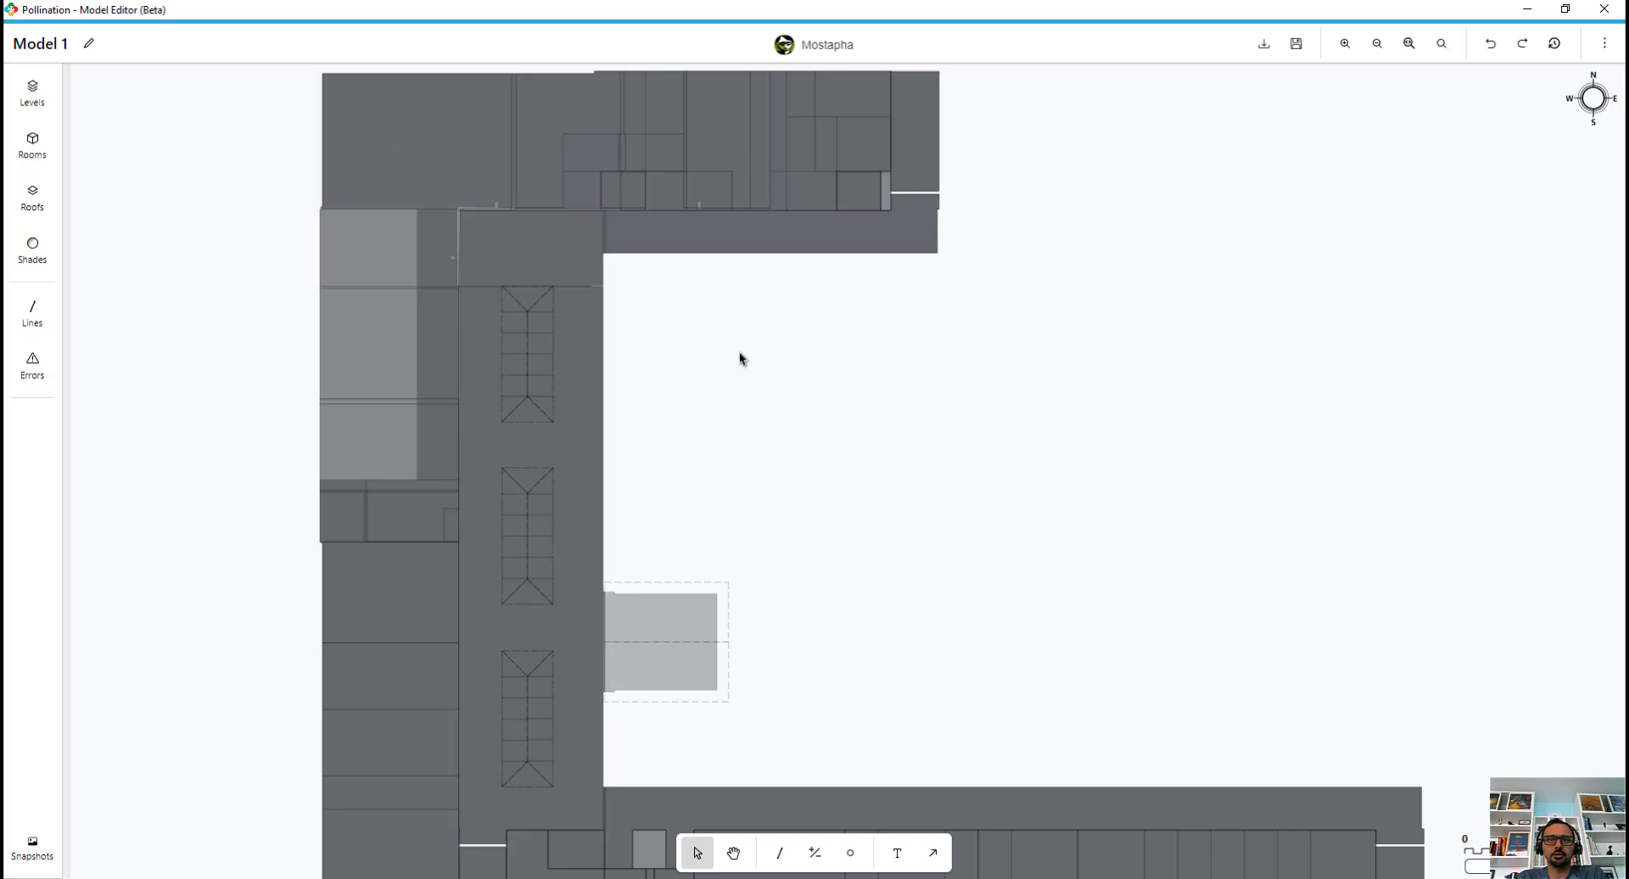
{"action": "scroll", "coordinate": [738, 360], "scroll_direction": "down", "scroll_amount": 3}
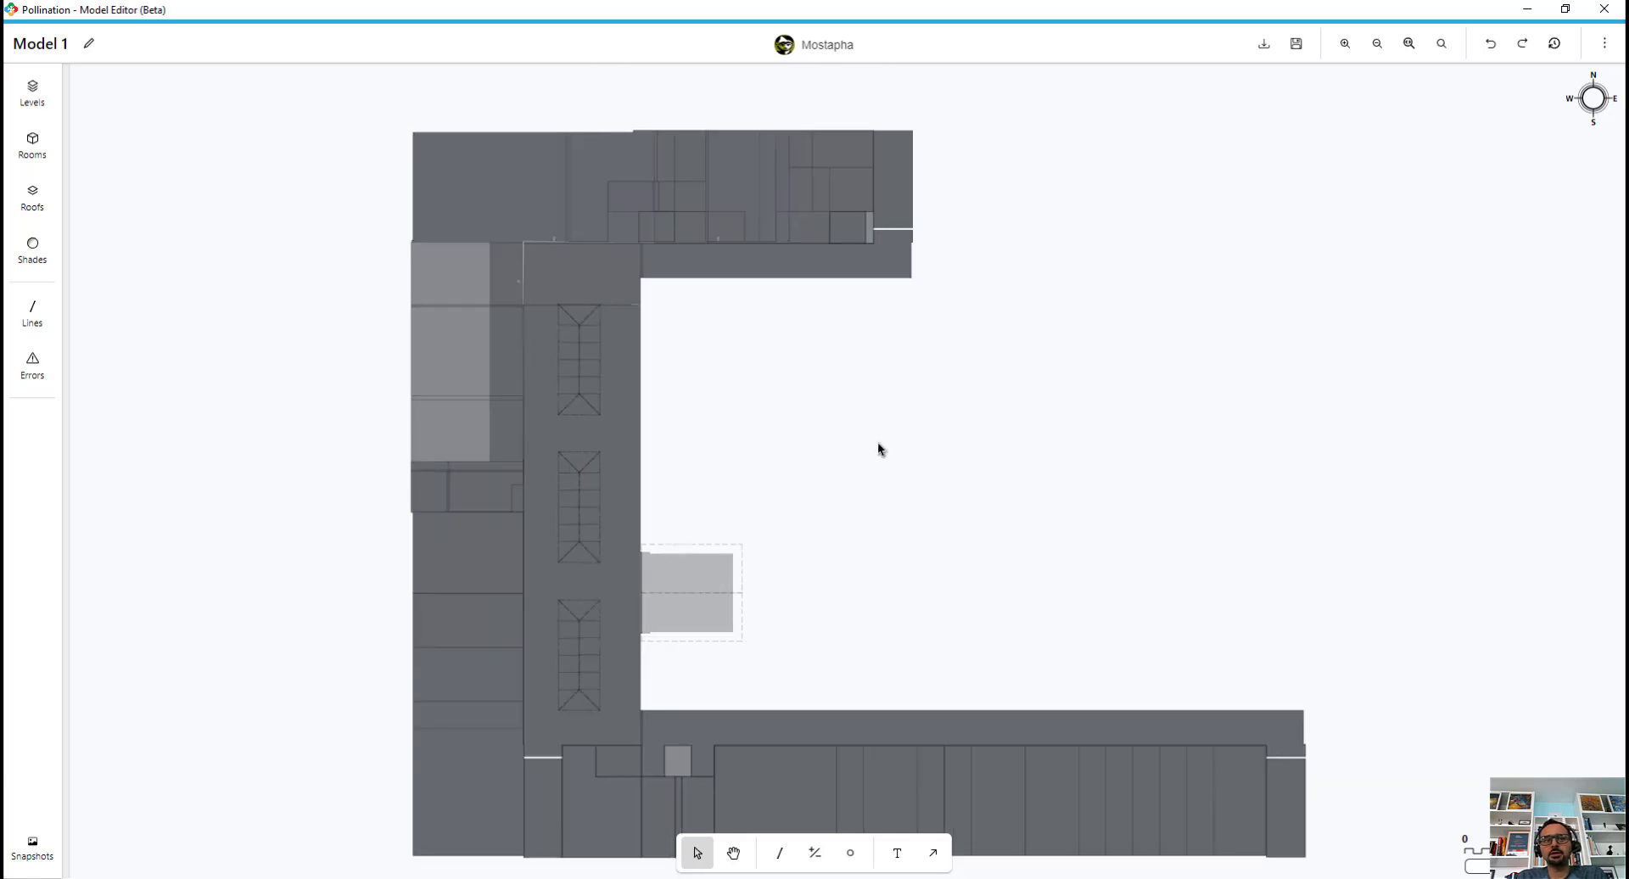
{"action": "middle_click_drag", "start_coordinate": [879, 444], "coordinate": [802, 407]}
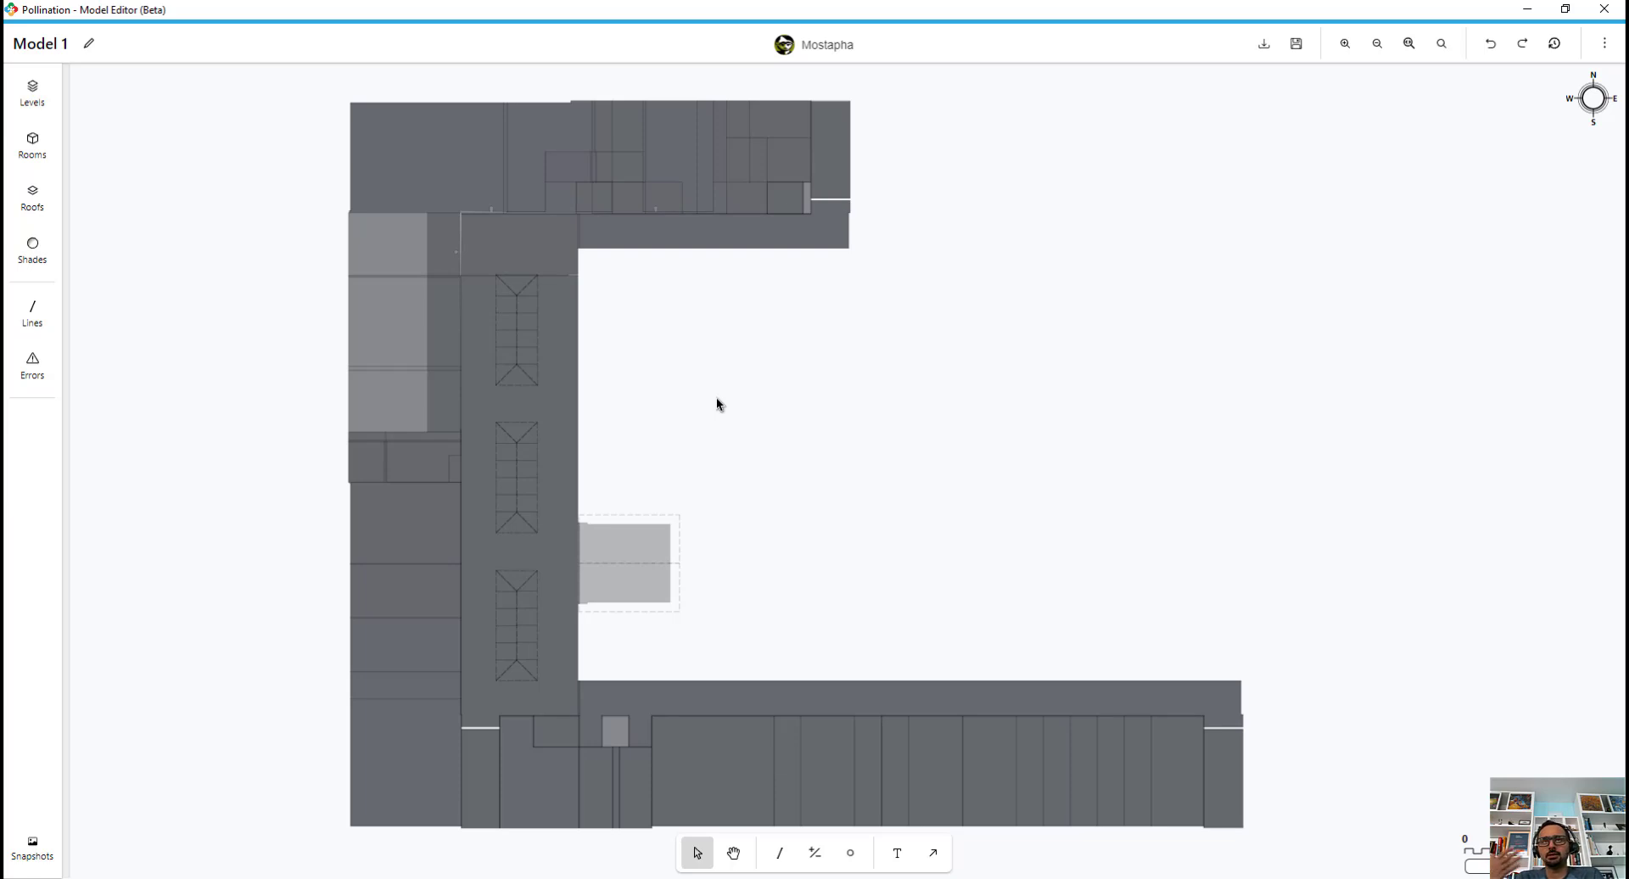
{"action": "middle_click_drag", "start_coordinate": [716, 402], "coordinate": [765, 396]}
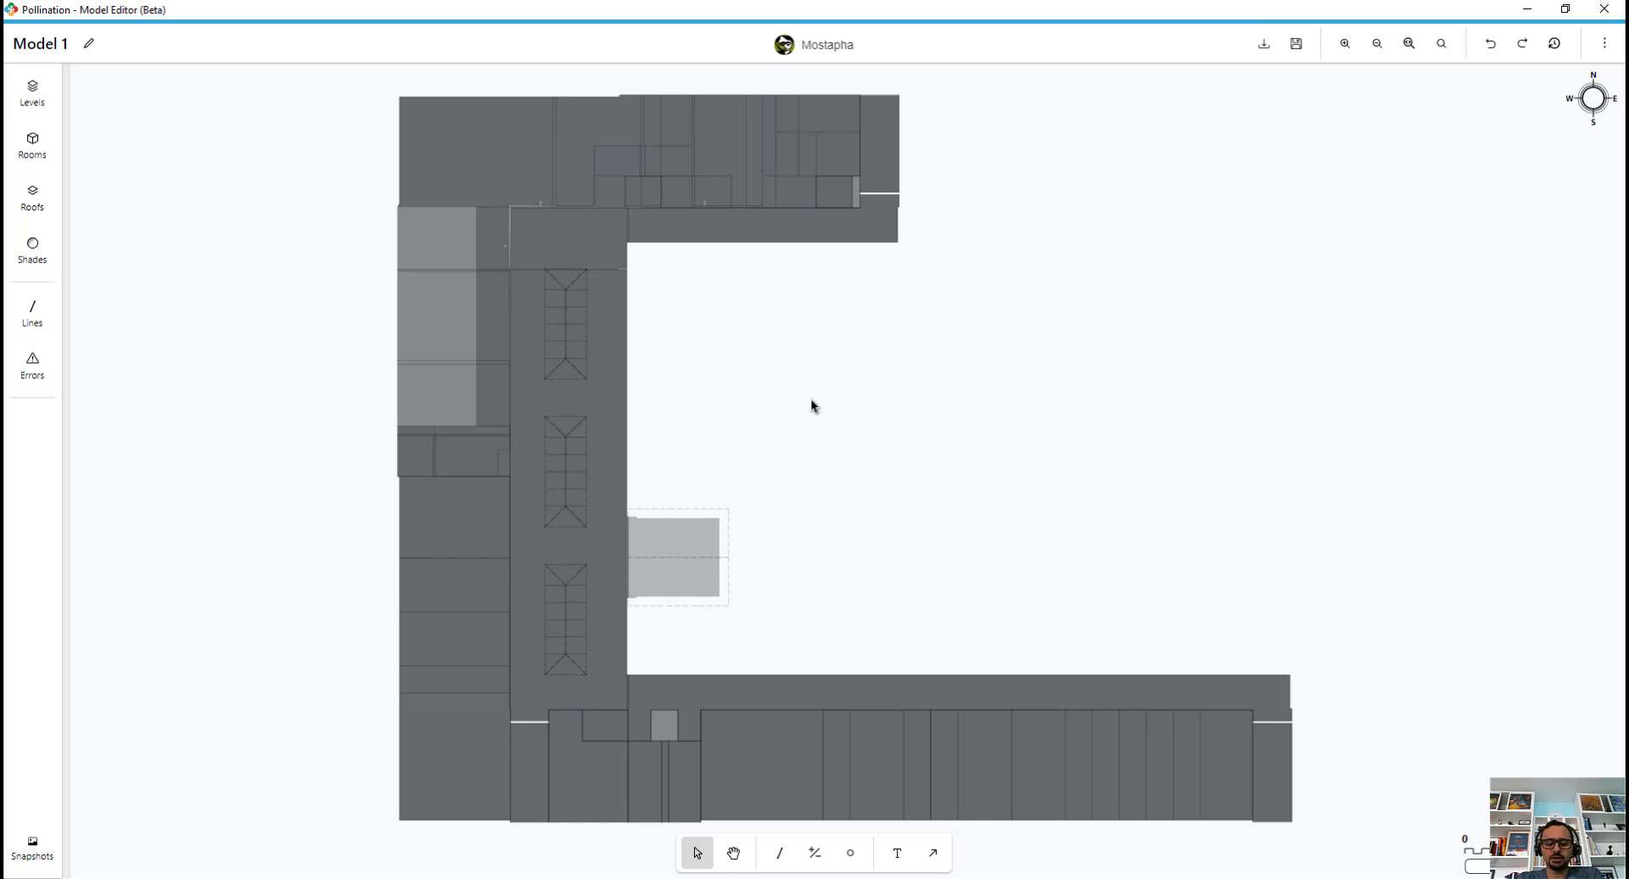
Show the non-orthogonal walls and examine where they occur around the junction of the north and west wings
{"action": "key", "text": "ctrl+z"}
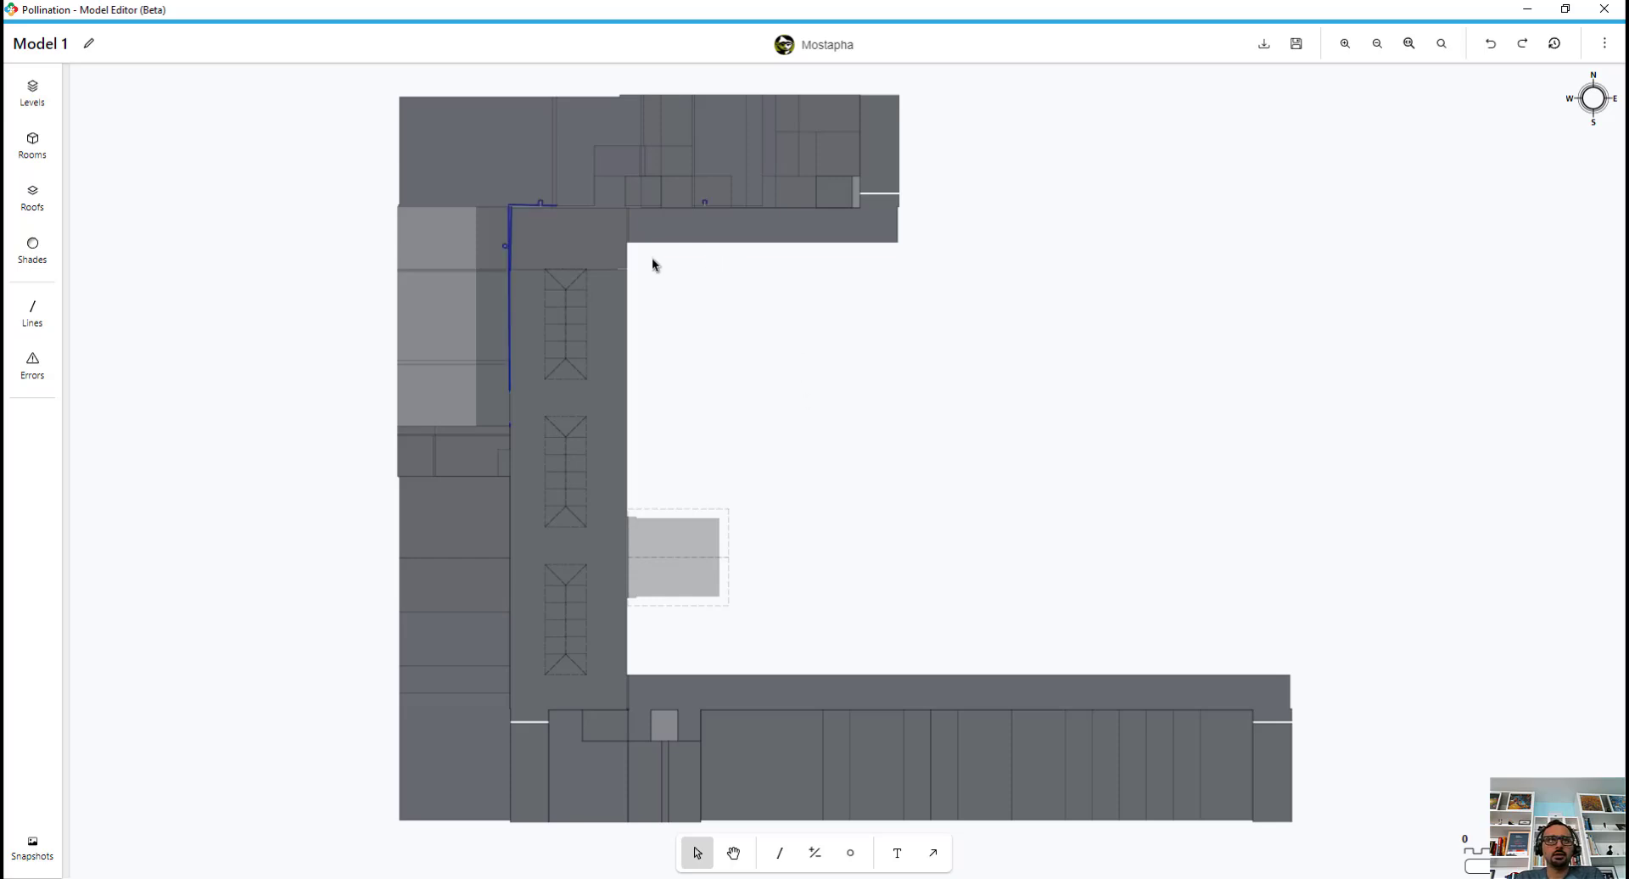
{"action": "scroll", "coordinate": [391, 199], "scroll_direction": "up", "scroll_amount": 10}
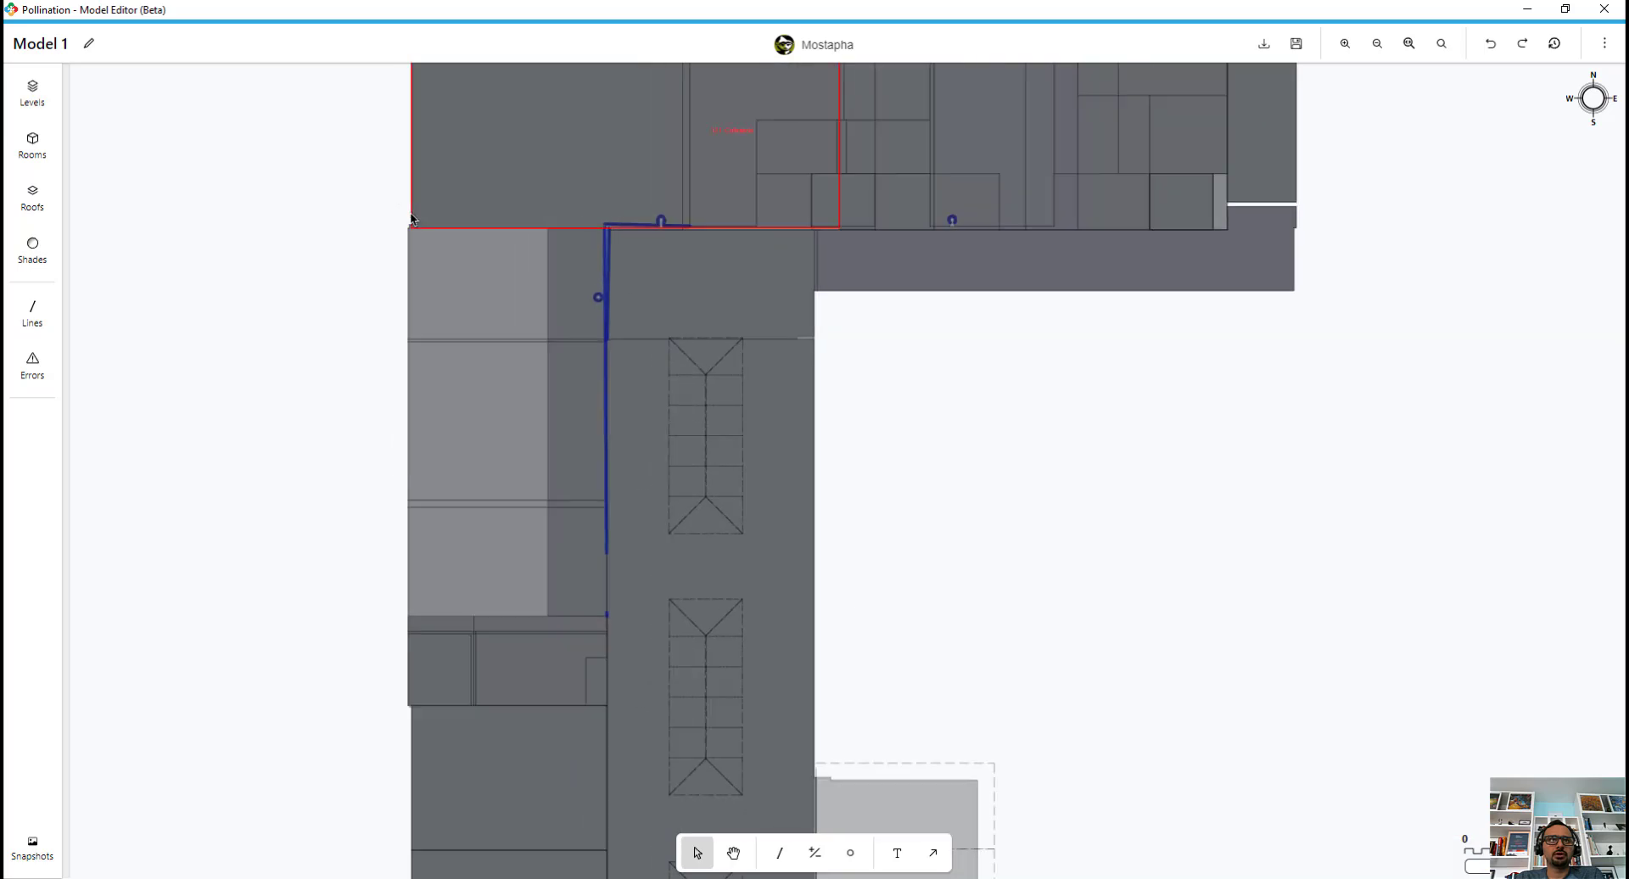
{"action": "scroll", "coordinate": [1078, 297], "scroll_direction": "down", "scroll_amount": 5}
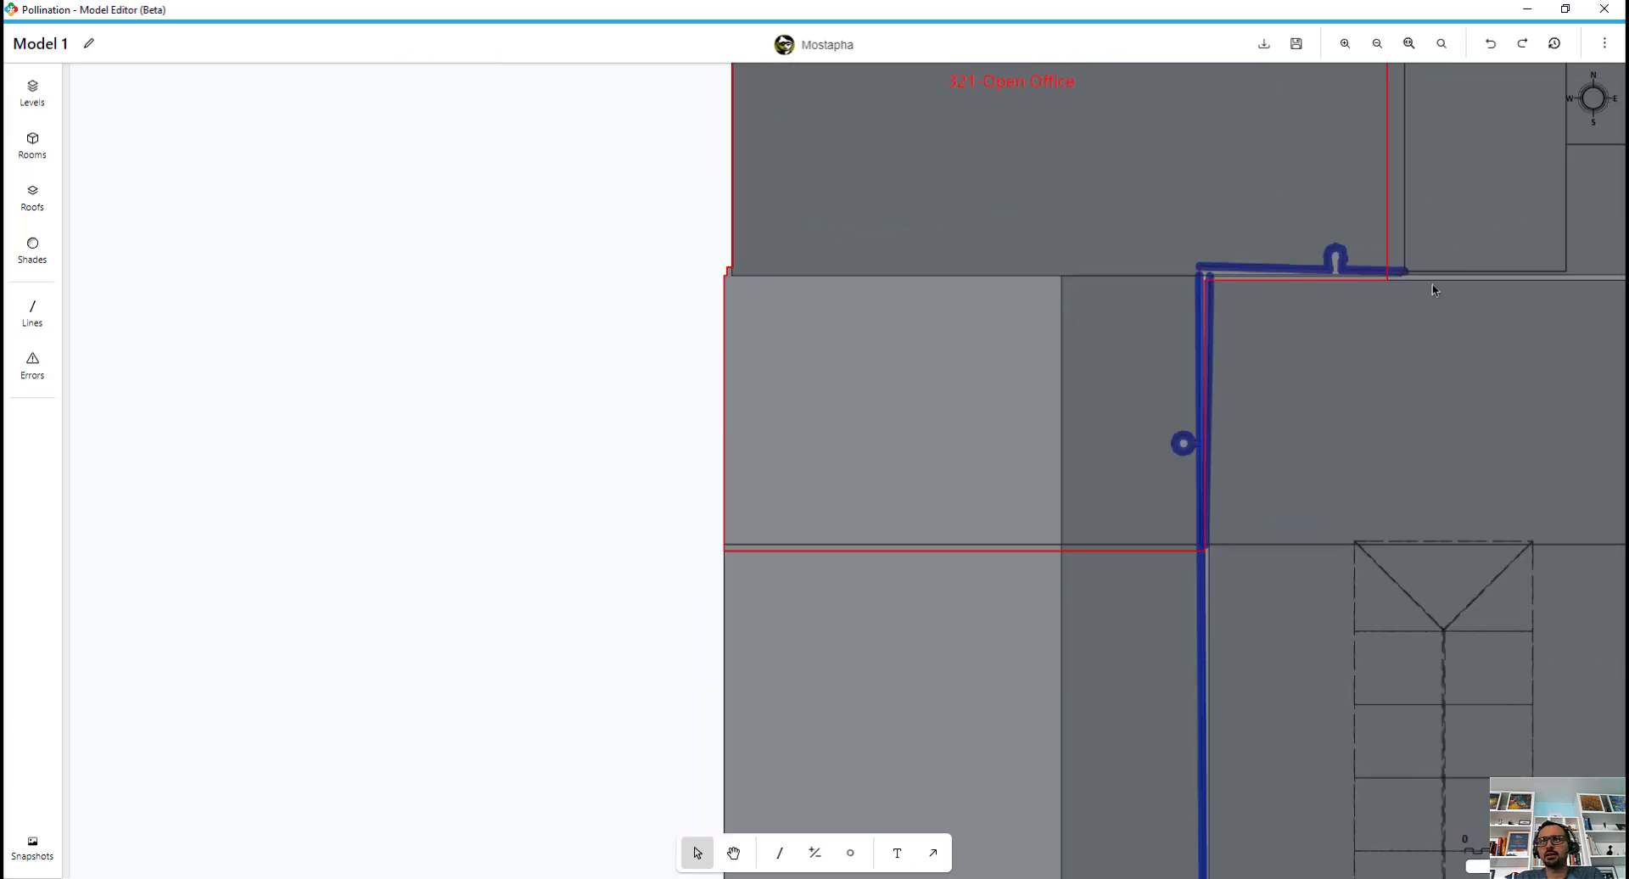
{"action": "scroll", "coordinate": [988, 348], "scroll_direction": "down", "scroll_amount": 5}
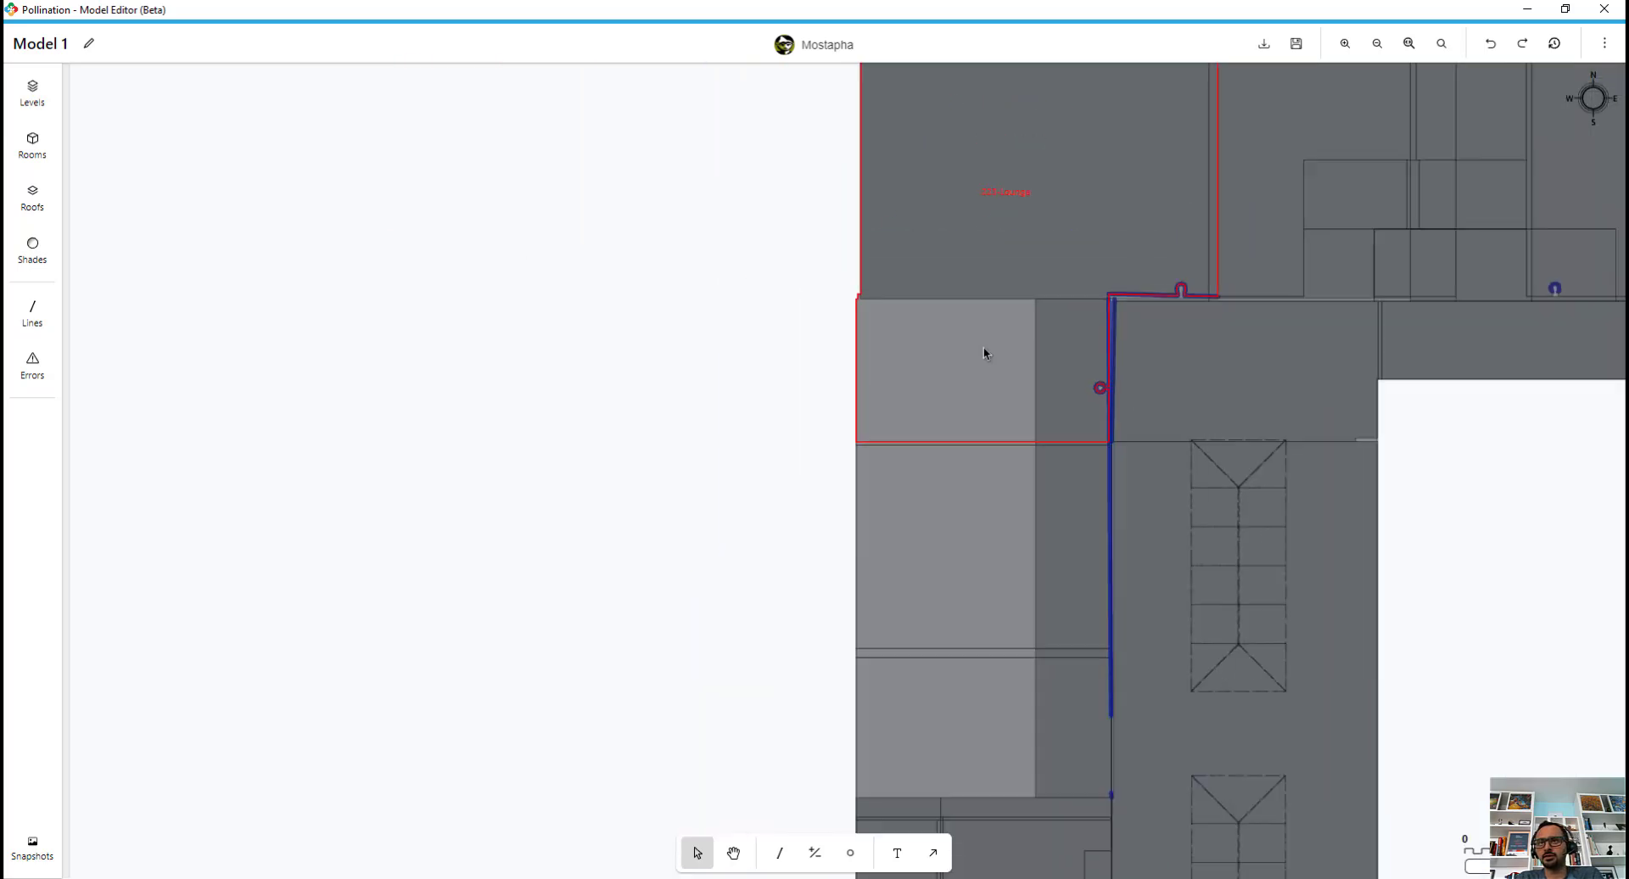
{"action": "middle_click_drag", "start_coordinate": [1441, 515], "coordinate": [1254, 352]}
{"action": "scroll", "coordinate": [914, 509], "scroll_direction": "up", "scroll_amount": 5}
{"action": "scroll", "coordinate": [875, 515], "scroll_direction": "down", "scroll_amount": 5}
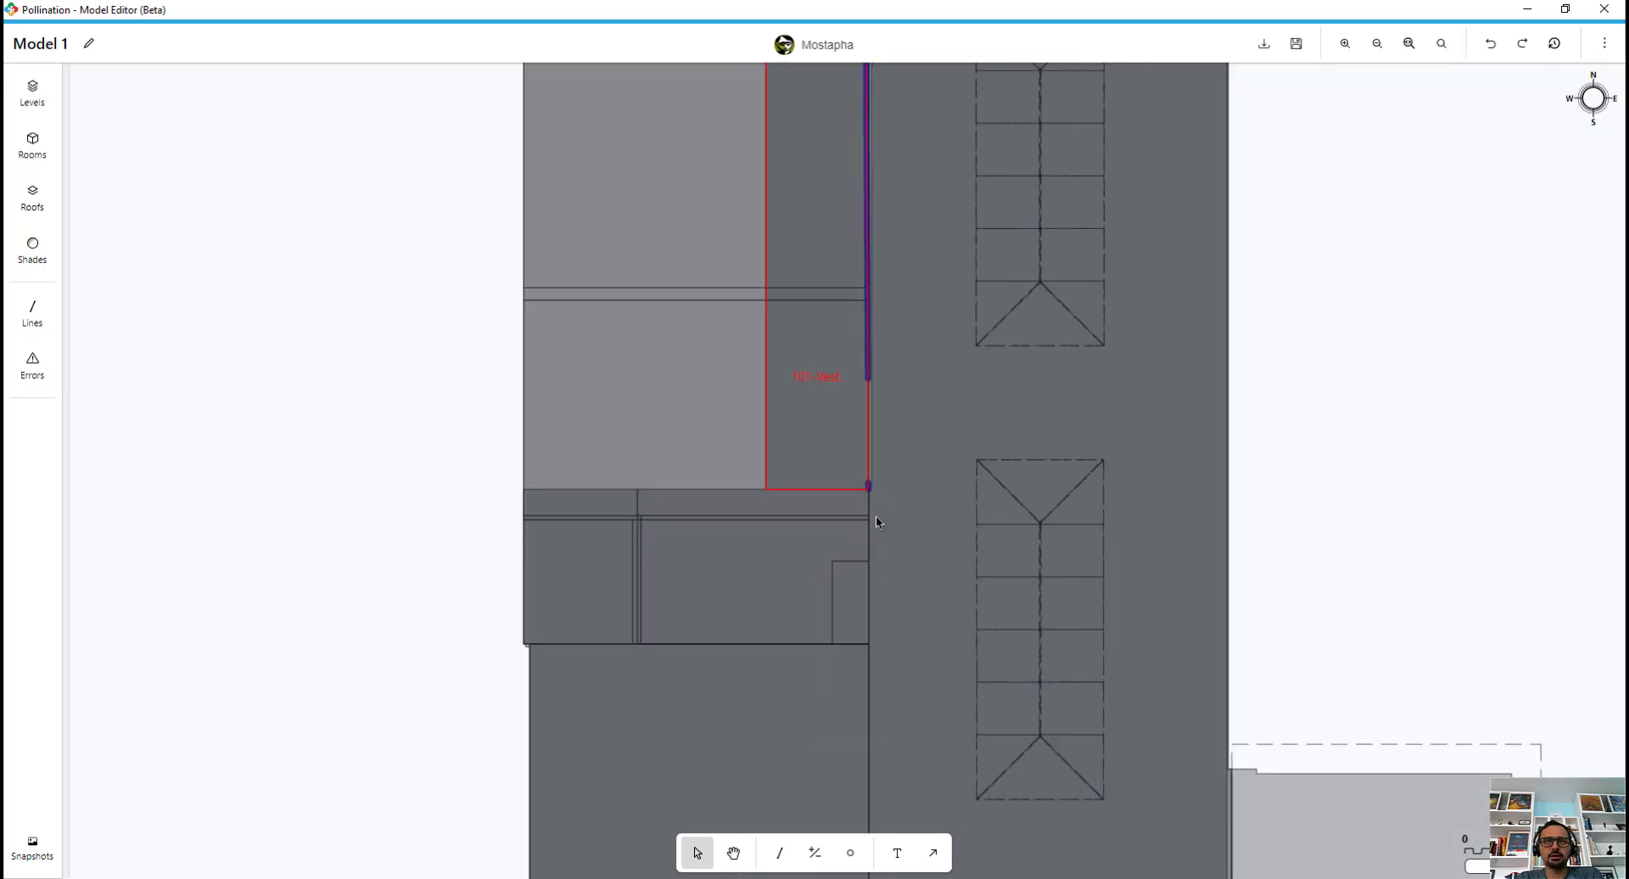
{"action": "scroll", "coordinate": [1218, 393], "scroll_direction": "down", "scroll_amount": 2}
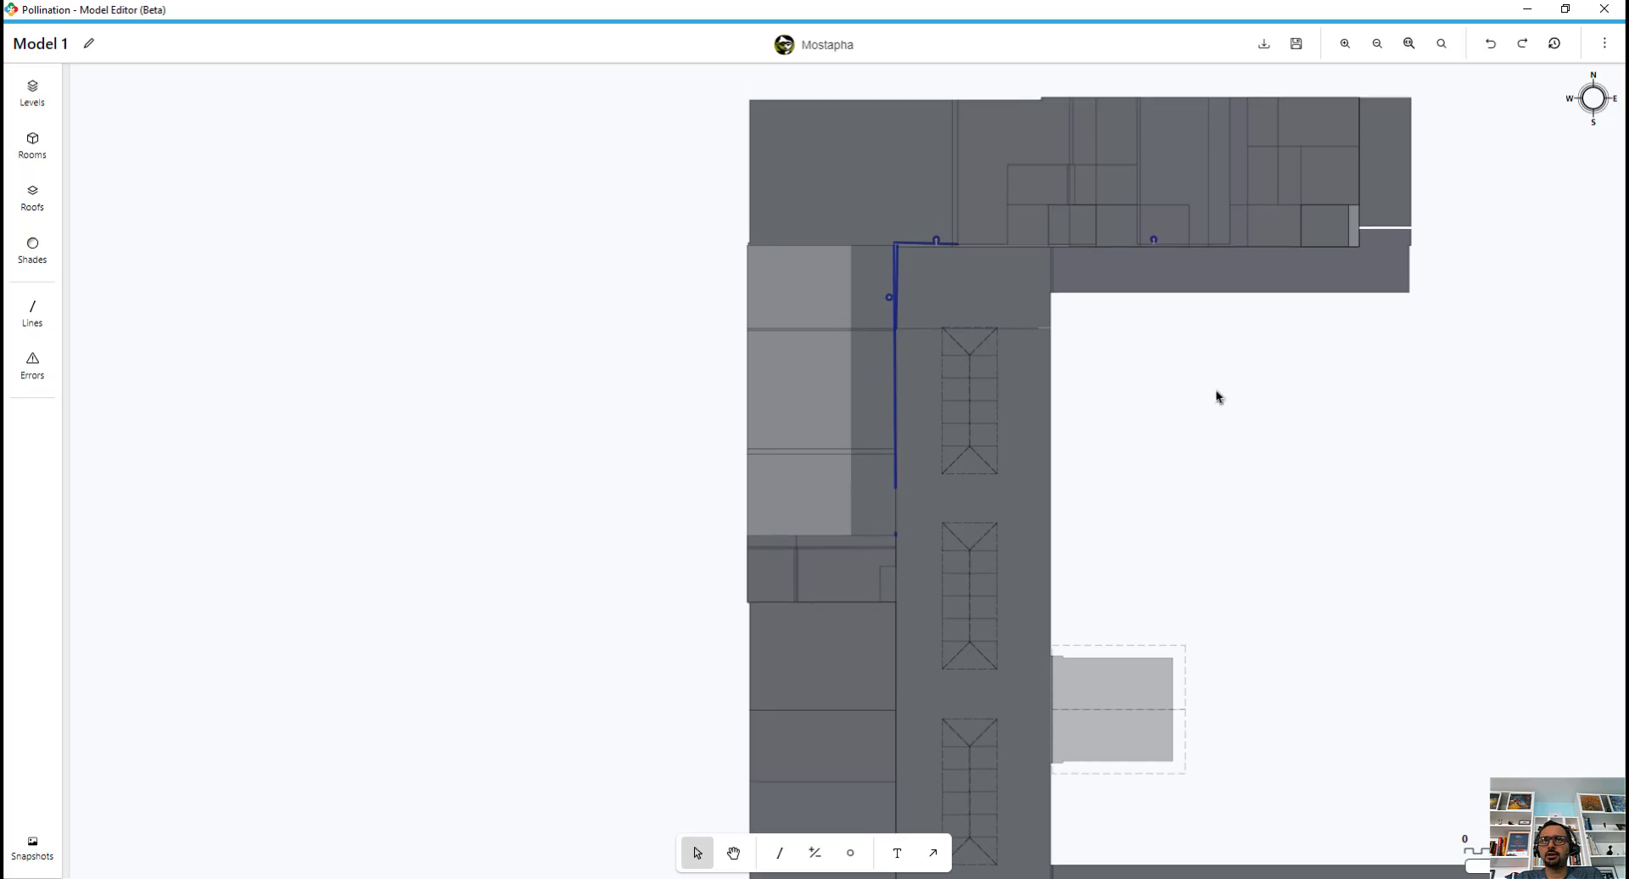
Turn off the display of non-orthogonal walls in the default room style
{"action": "left_click", "coordinate": [1604, 44]}
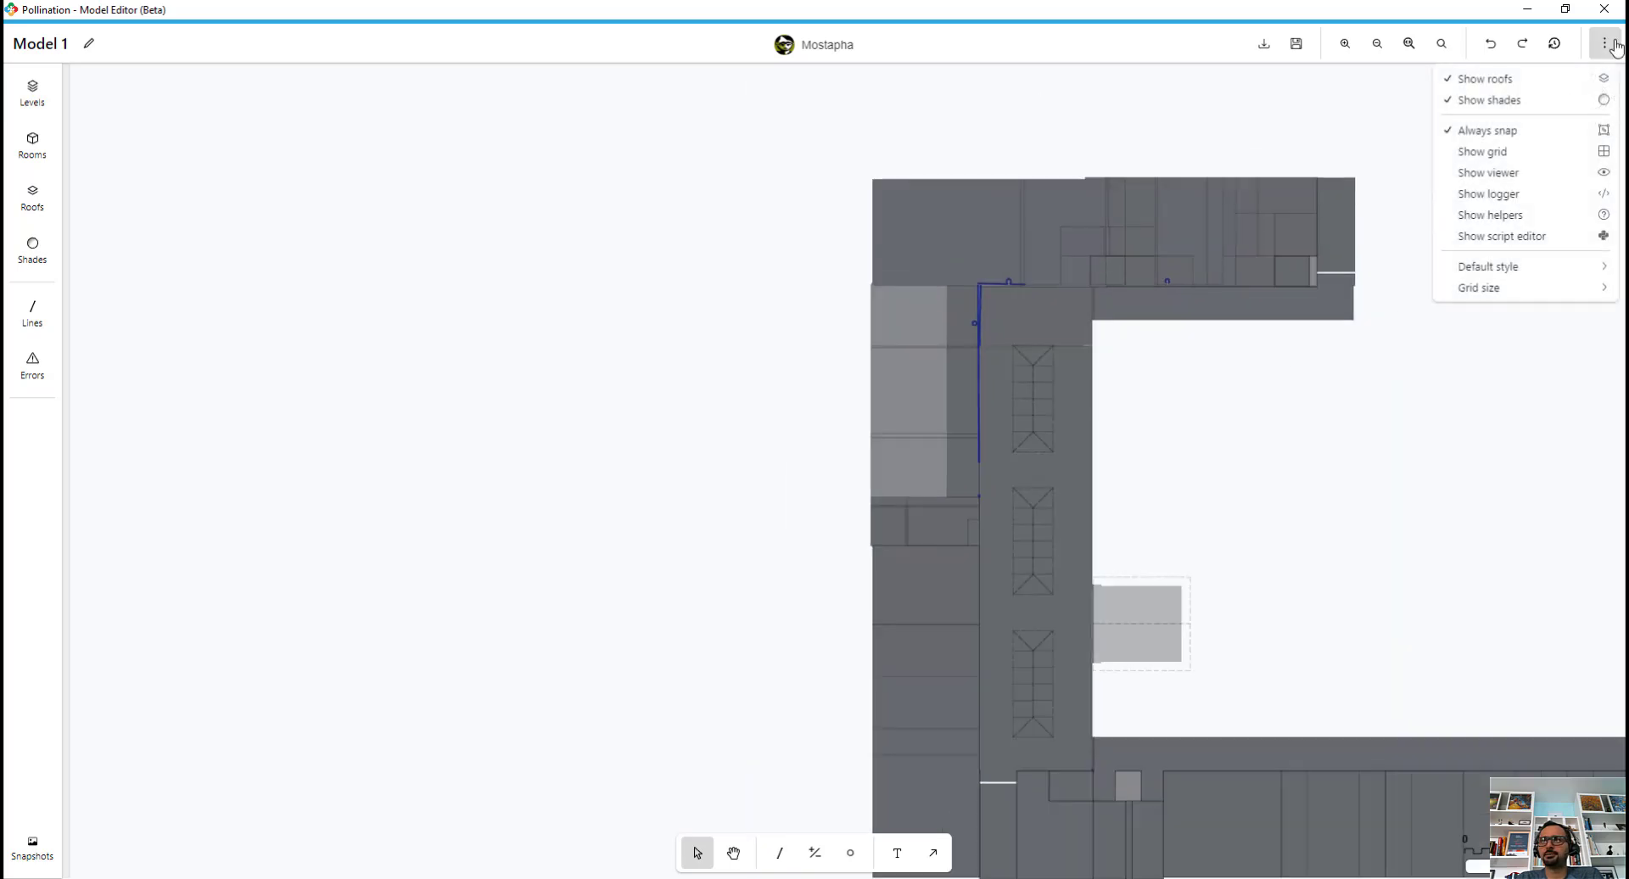
{"action": "mouse_move", "coordinate": [1574, 268]}
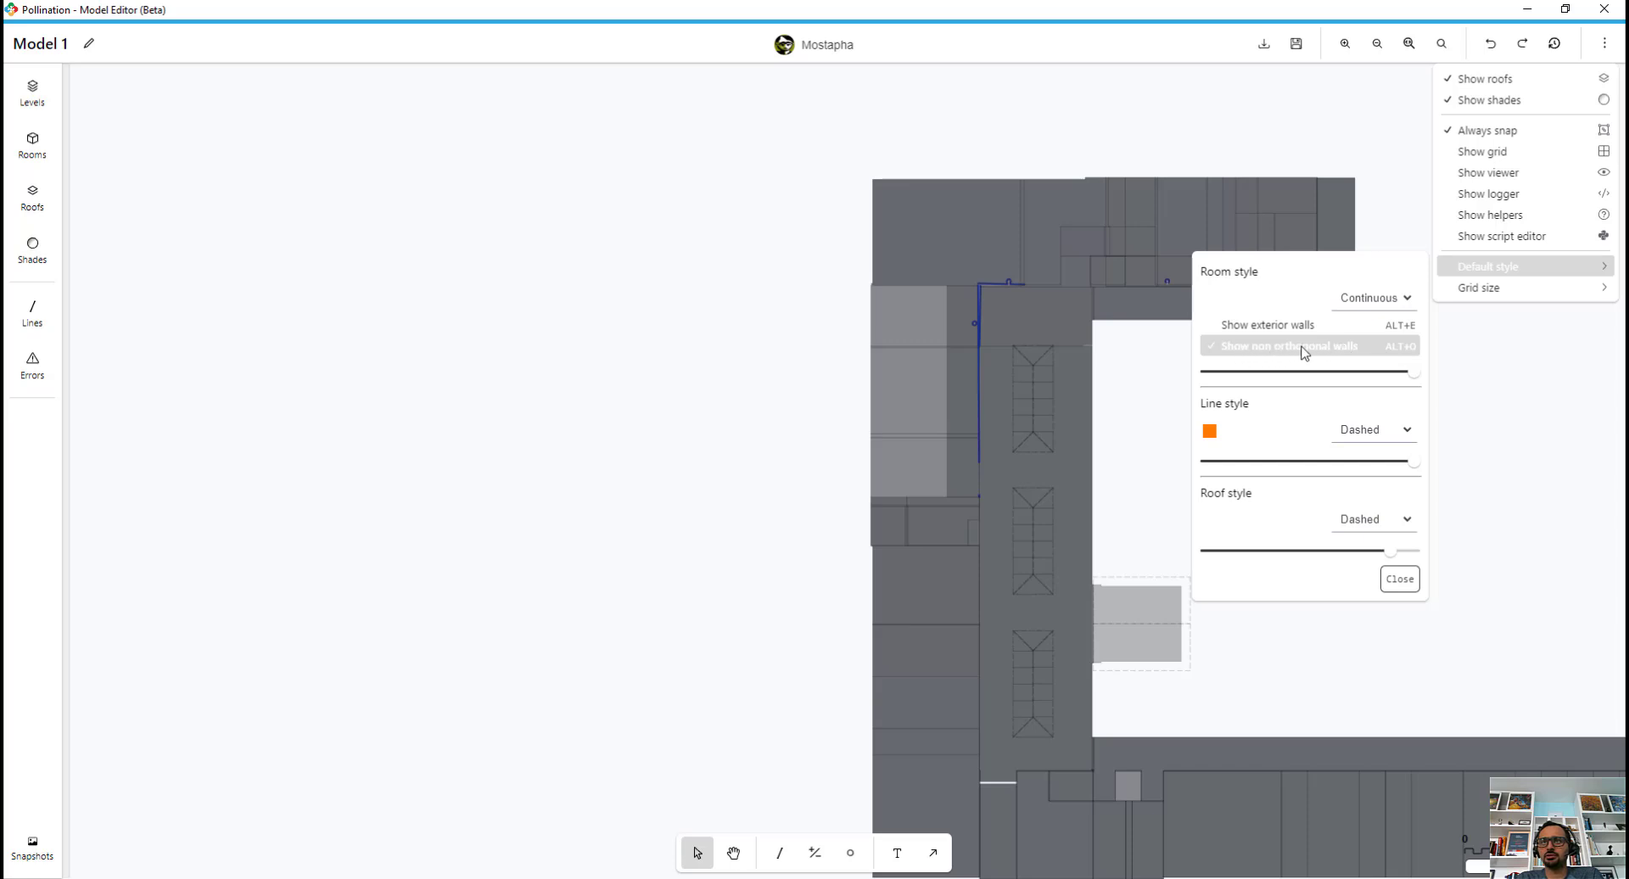
{"action": "left_click", "coordinate": [1329, 349]}
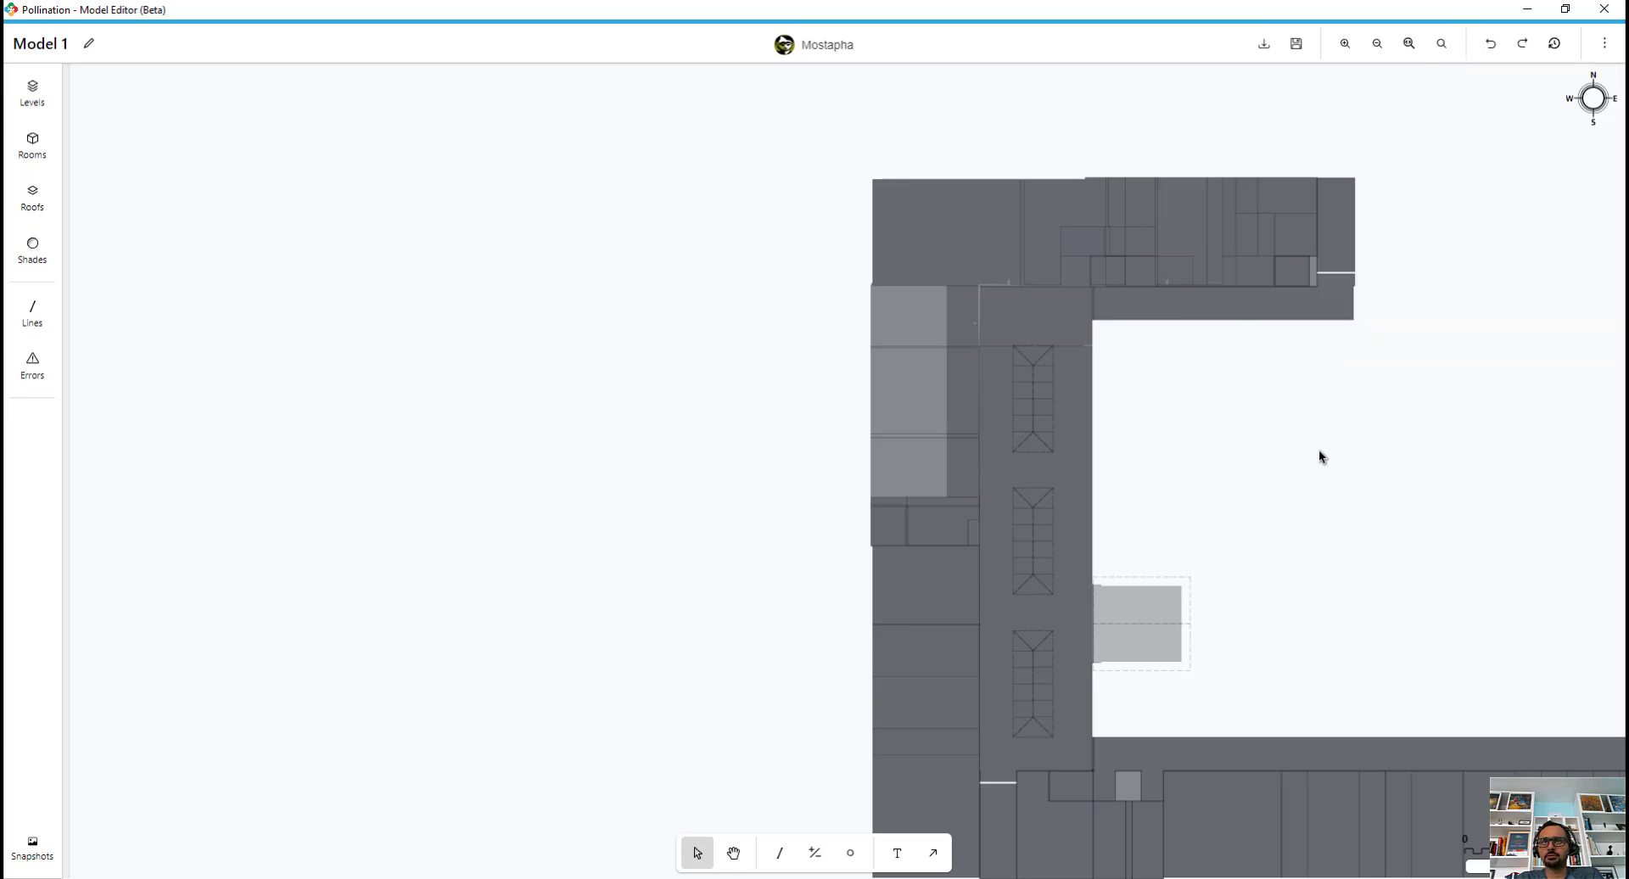
Select the whole floor and run Find adjacency gaps with a gap distance of 0.05 m
{"action": "middle_click_drag", "start_coordinate": [1330, 454], "coordinate": [1135, 385]}
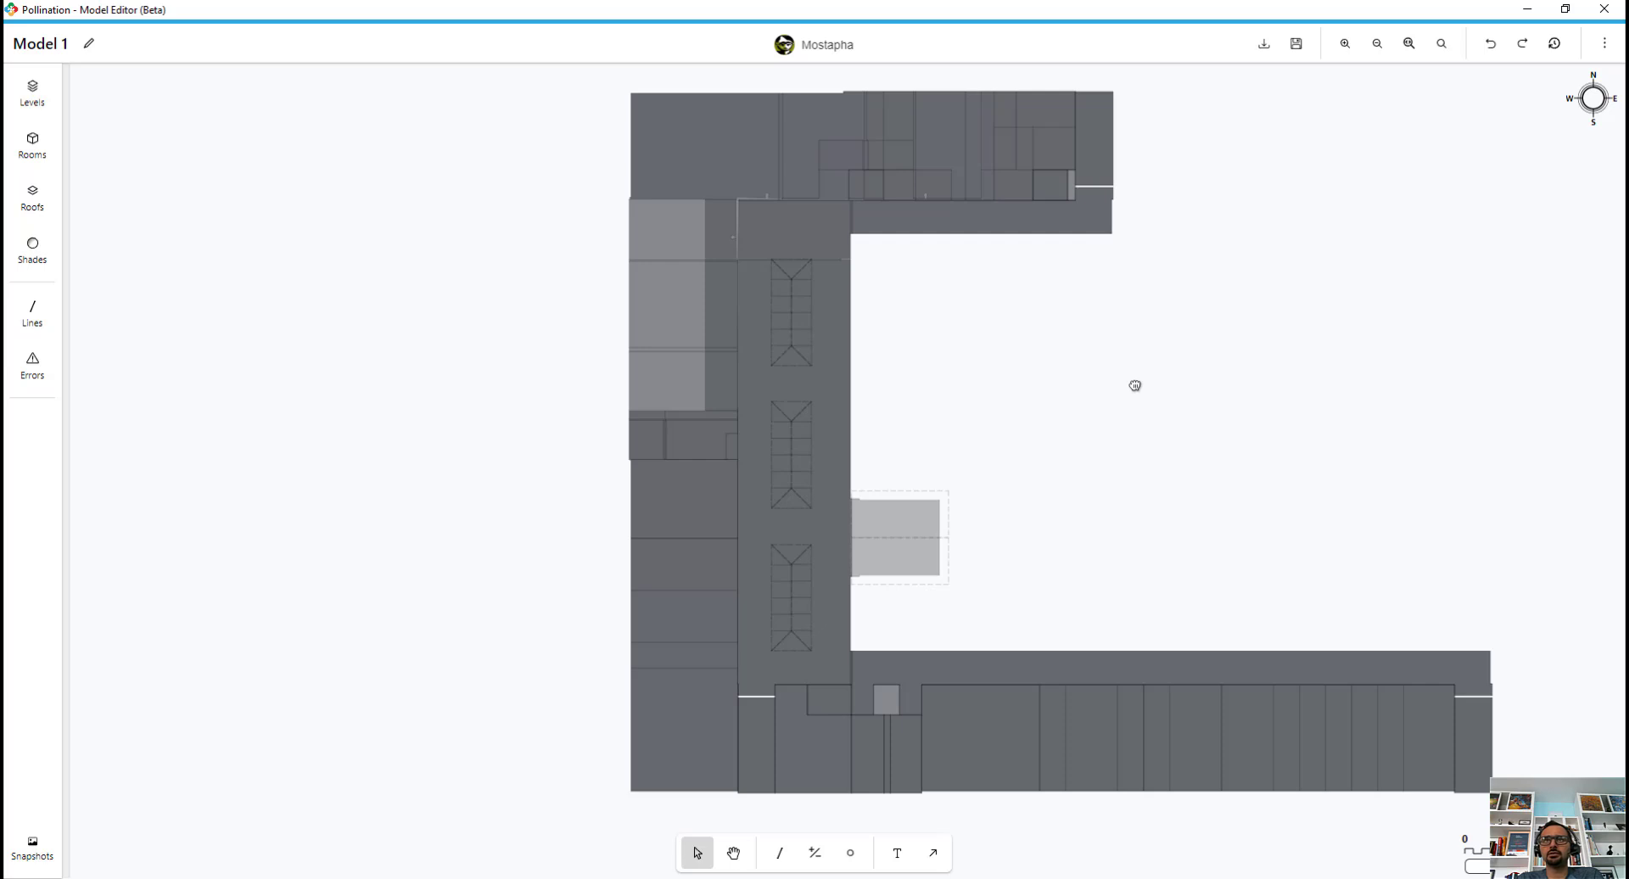
{"action": "middle_click_drag", "start_coordinate": [1134, 385], "coordinate": [1090, 393]}
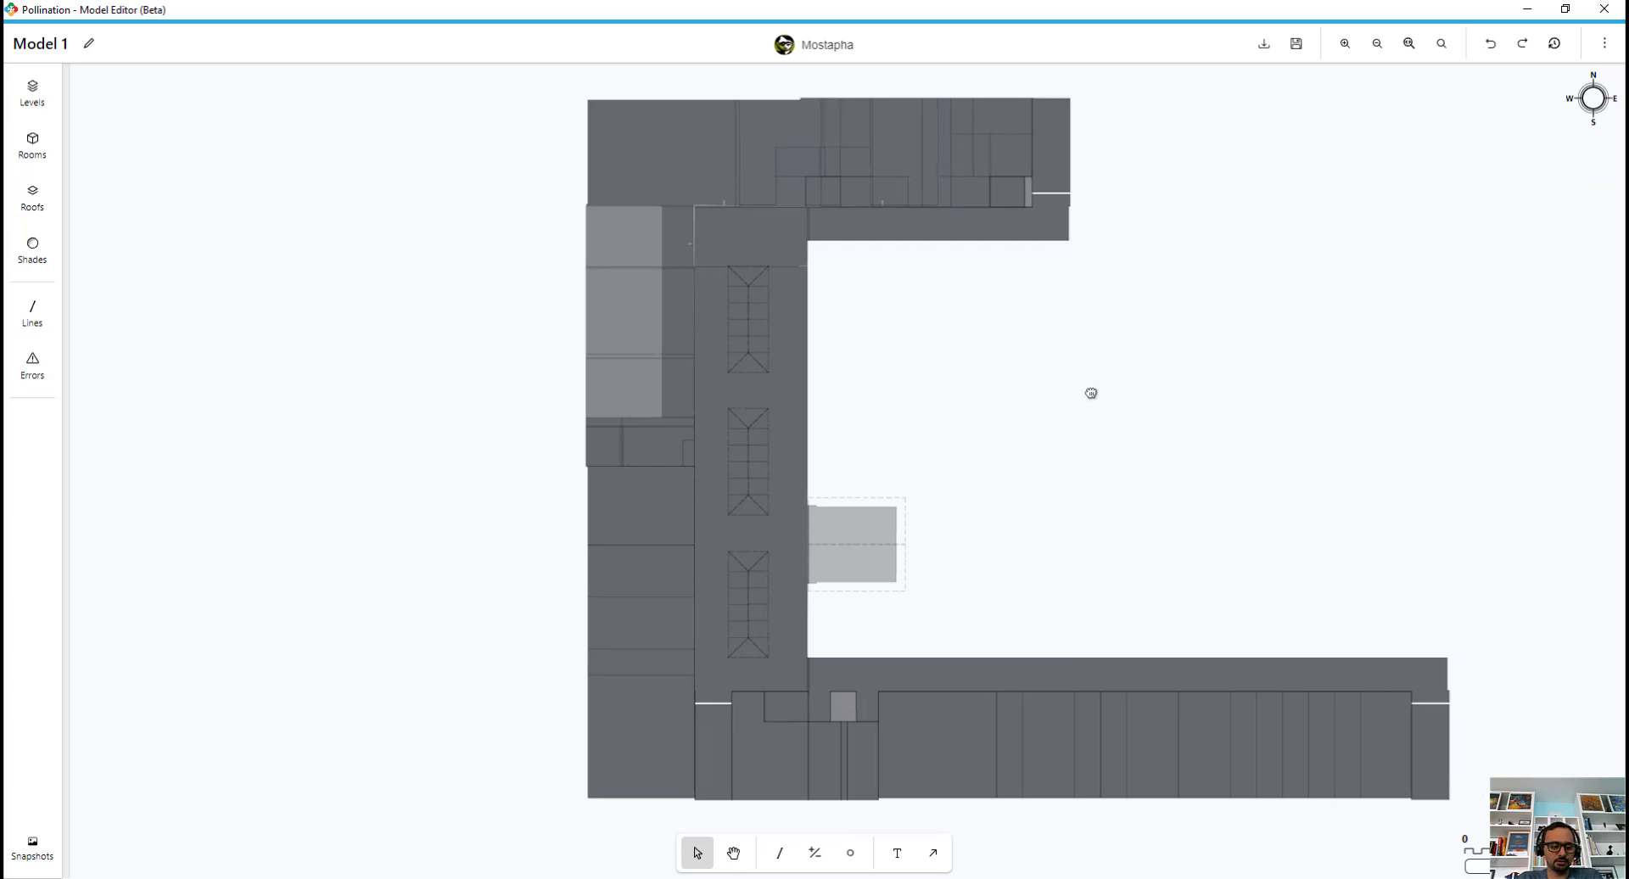
{"action": "key", "text": "ctrl+a"}
{"action": "left_click", "coordinate": [1114, 113]}
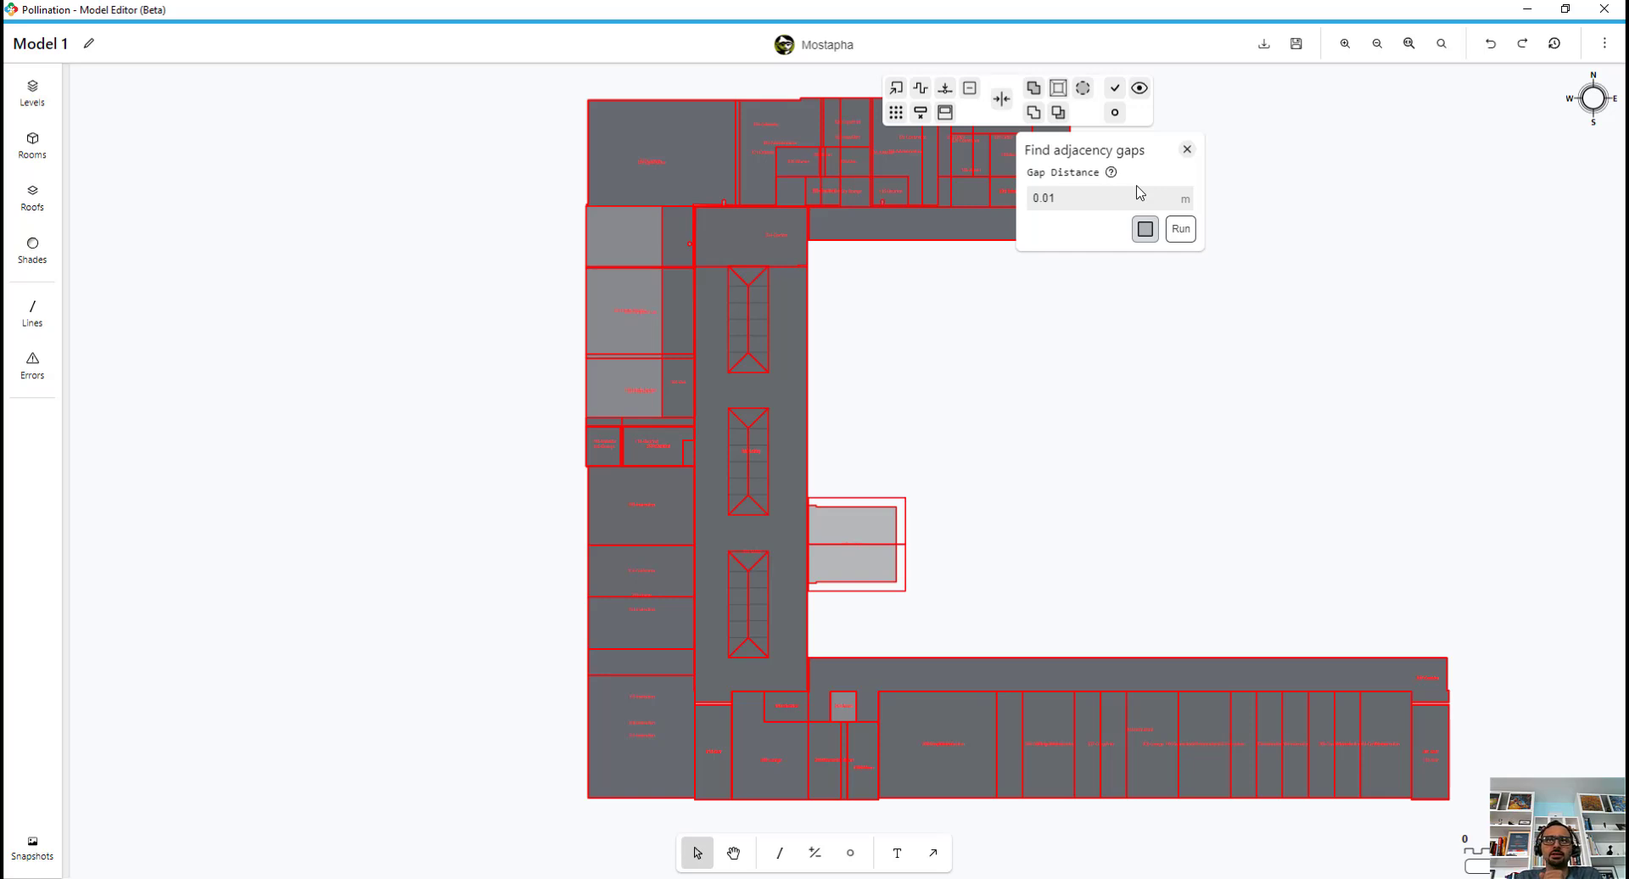
{"action": "left_click", "coordinate": [1092, 201]}
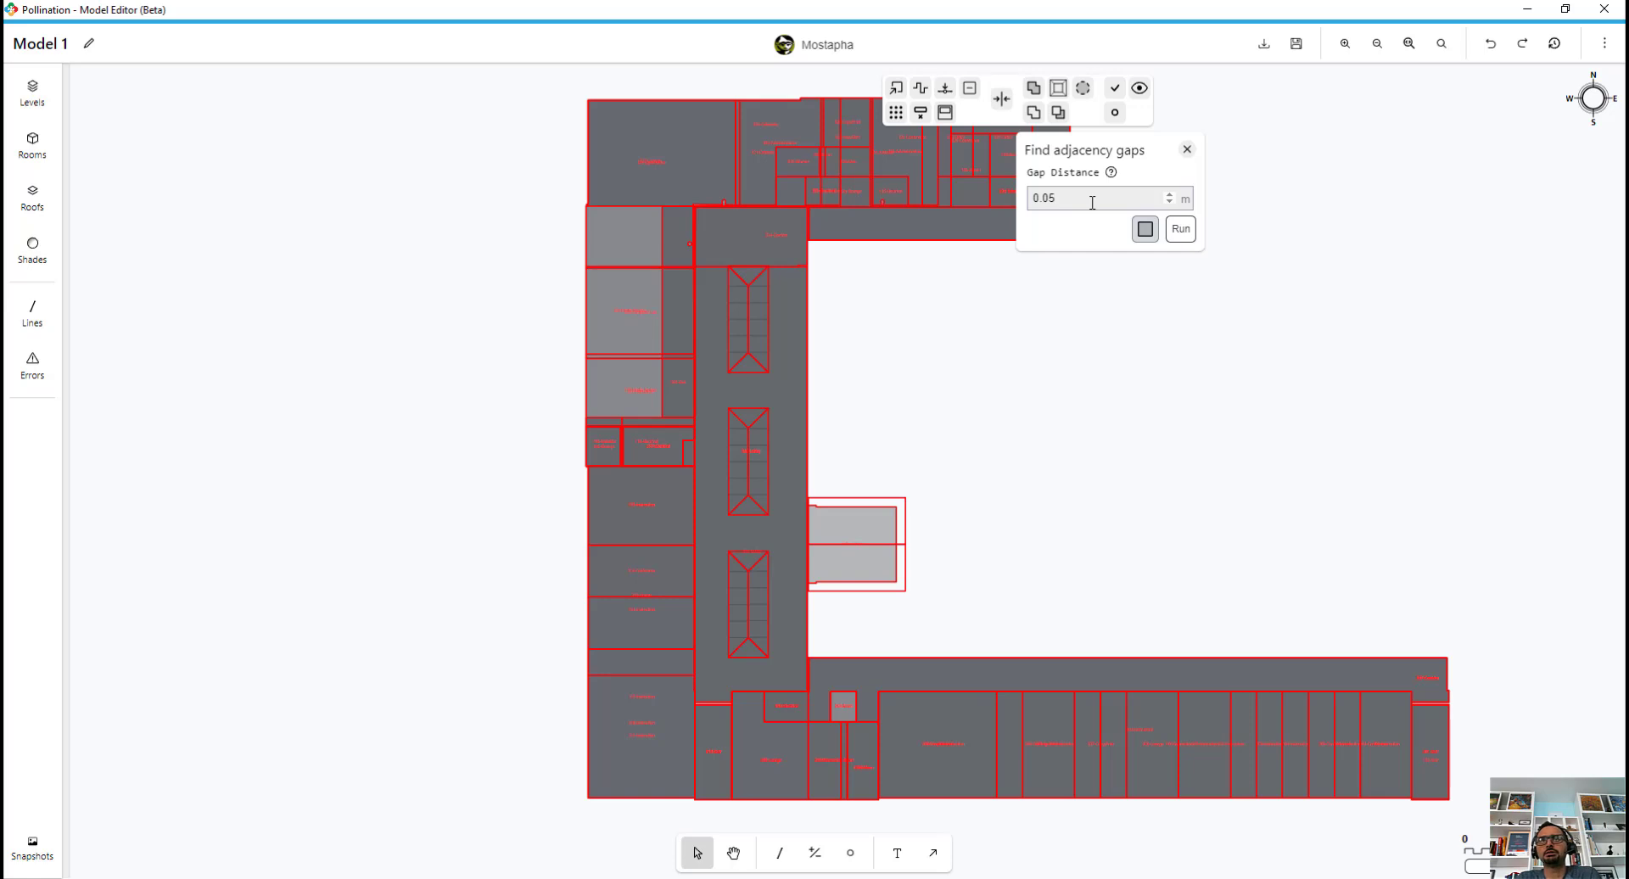
{"action": "left_click", "coordinate": [1178, 231]}
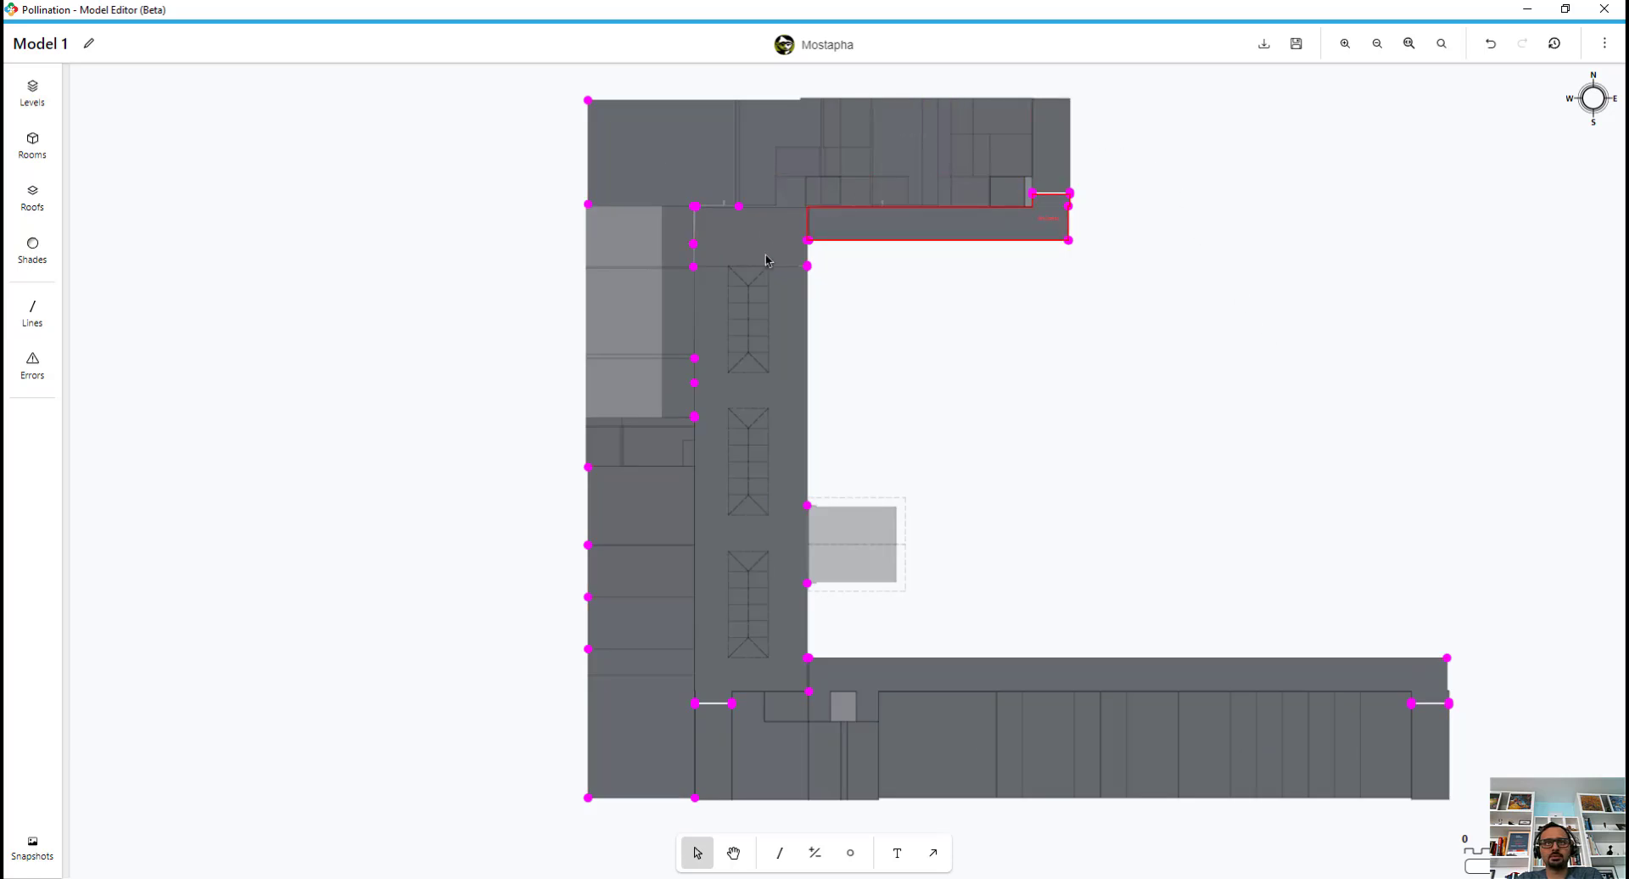
Examine the marked adjacency gaps at the north wing's southeast corner and where the central corridor meets the south wing
{"action": "scroll", "coordinate": [1082, 241], "scroll_direction": "up", "scroll_amount": 10}
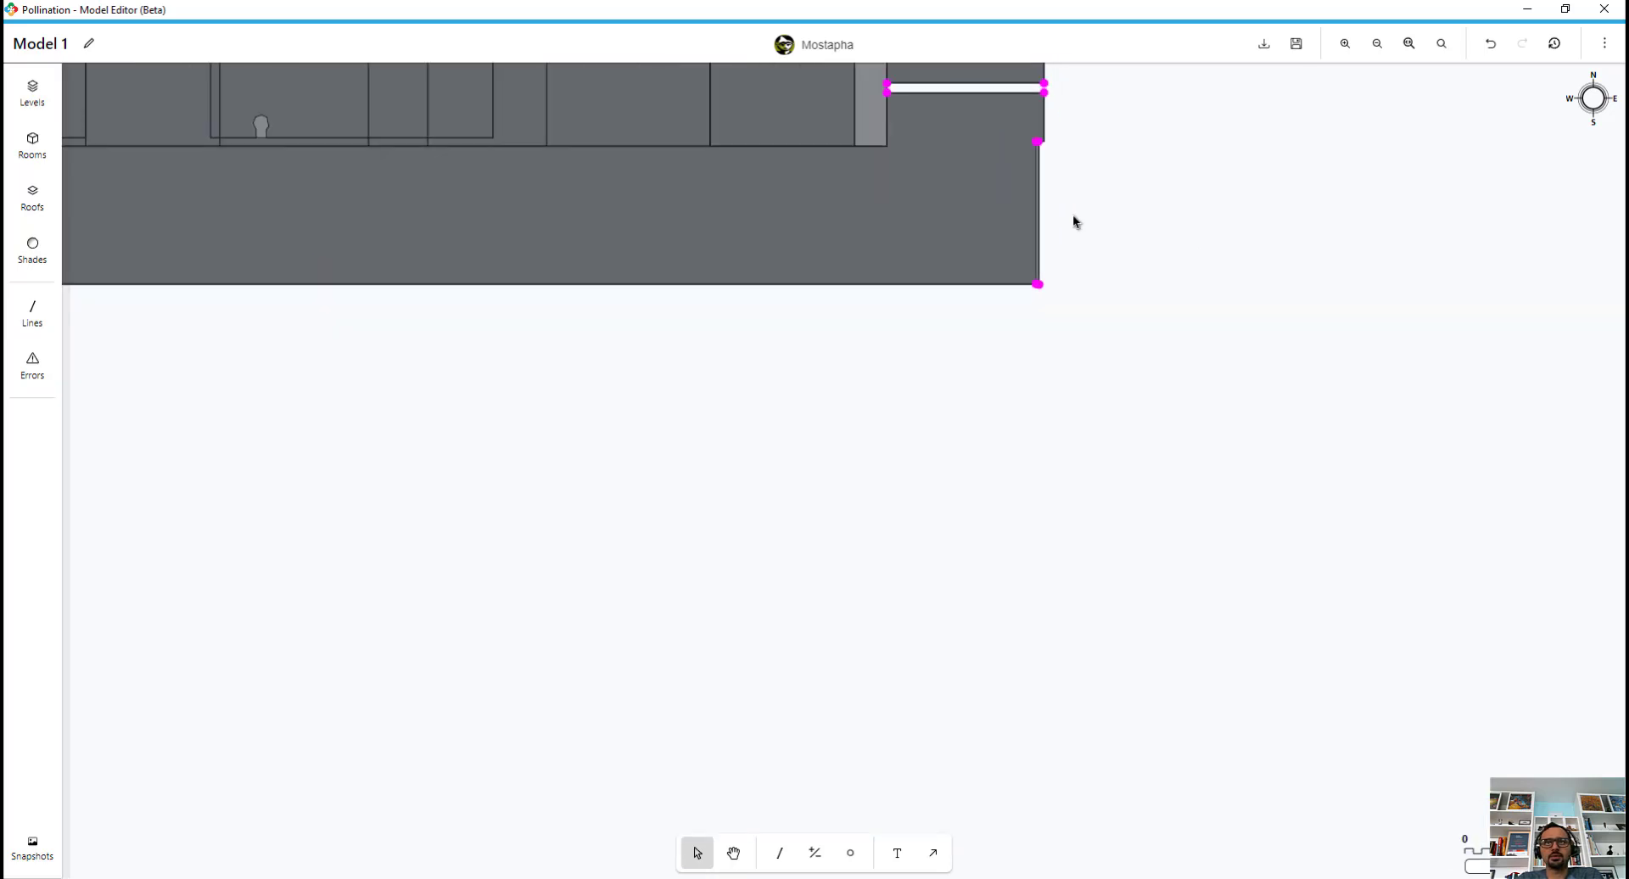
{"action": "scroll", "coordinate": [1088, 331], "scroll_direction": "up", "scroll_amount": 5}
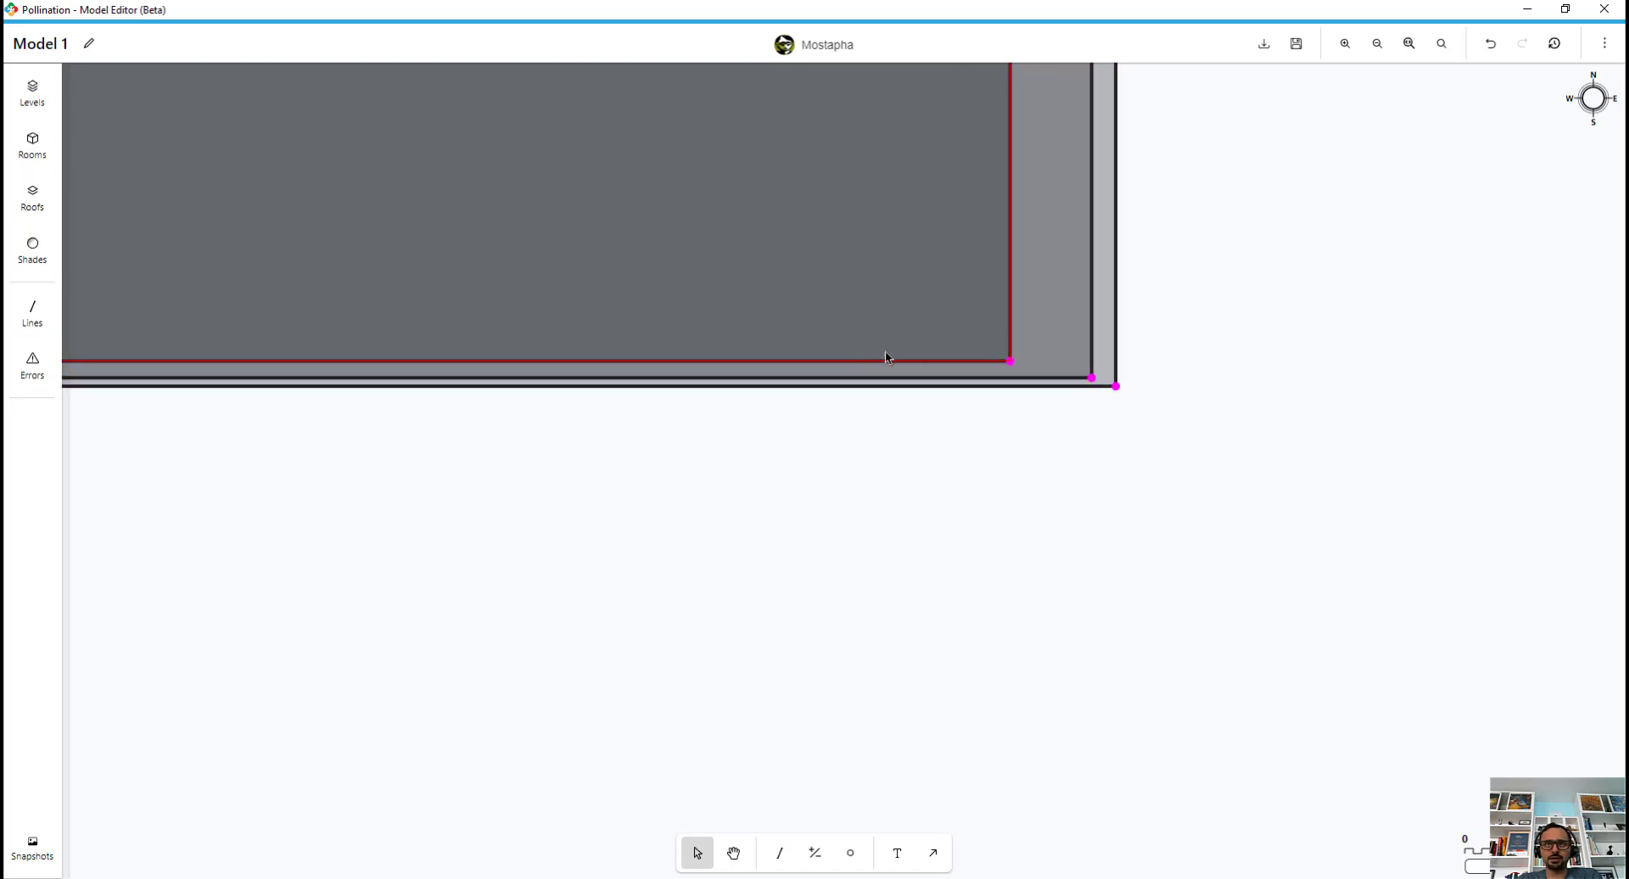
{"action": "scroll", "coordinate": [1017, 329], "scroll_direction": "down", "scroll_amount": 2}
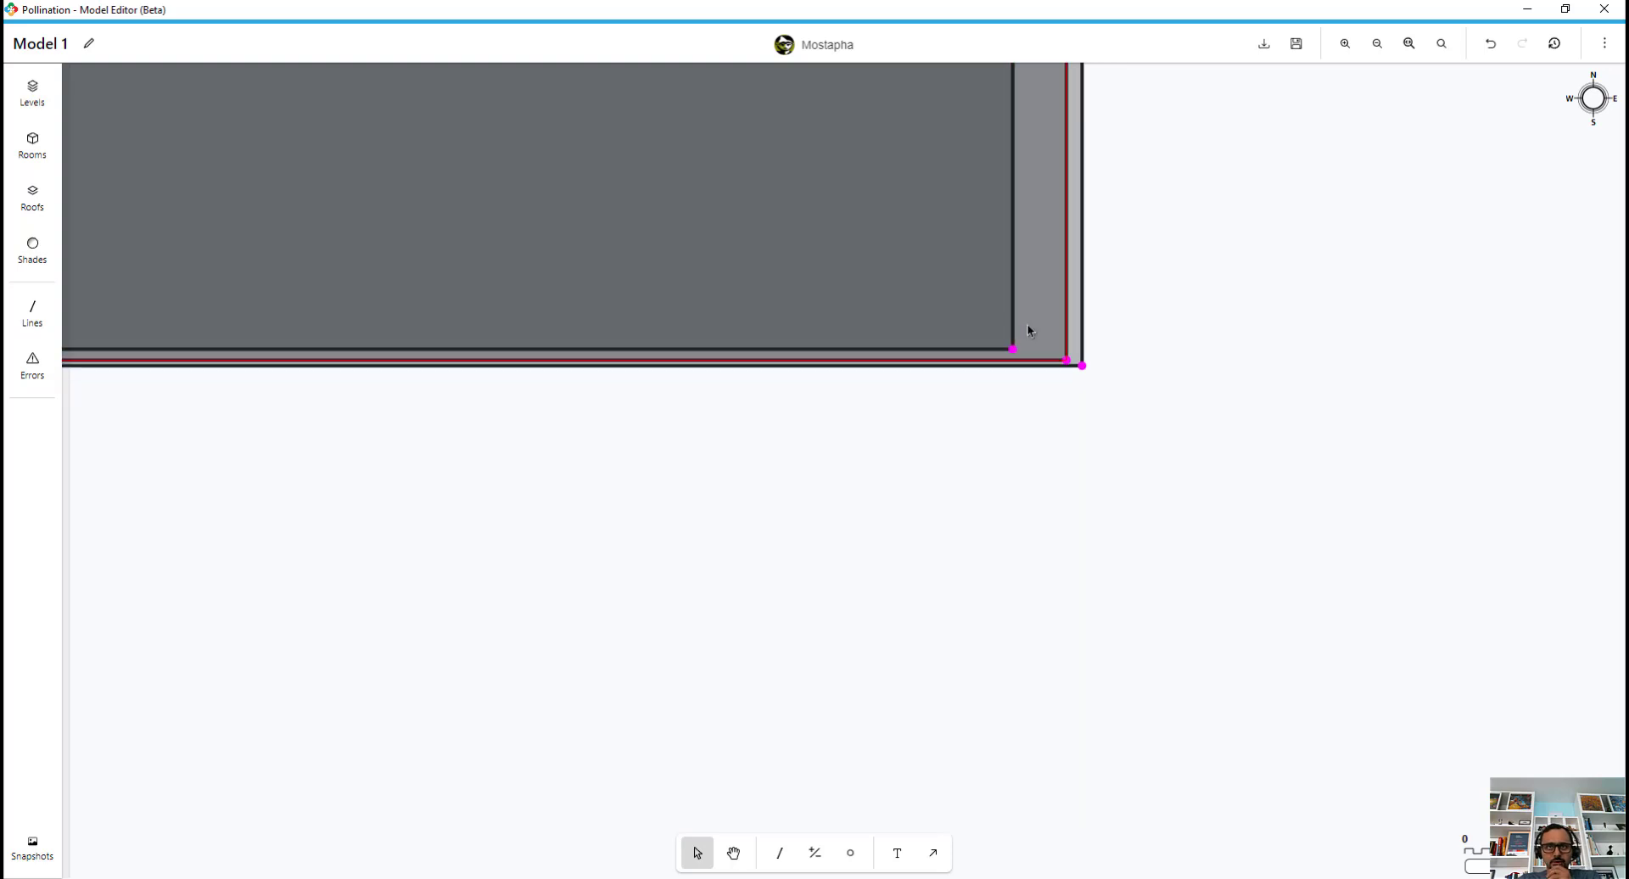
{"action": "scroll", "coordinate": [1024, 352], "scroll_direction": "down", "scroll_amount": 2}
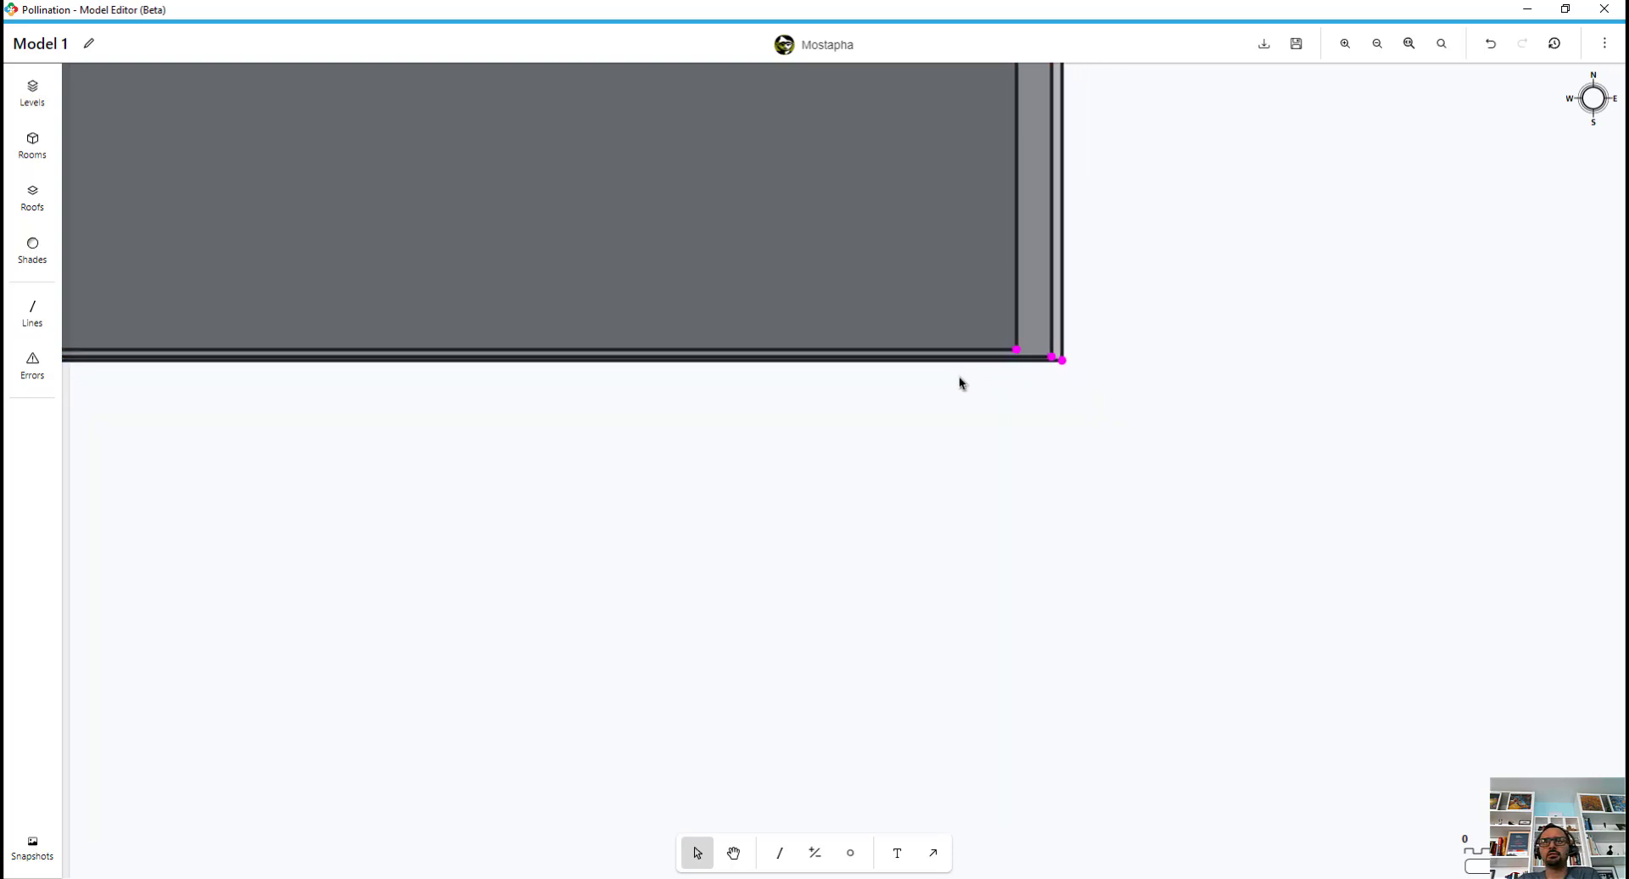
{"action": "scroll", "coordinate": [1089, 287], "scroll_direction": "down", "scroll_amount": 5}
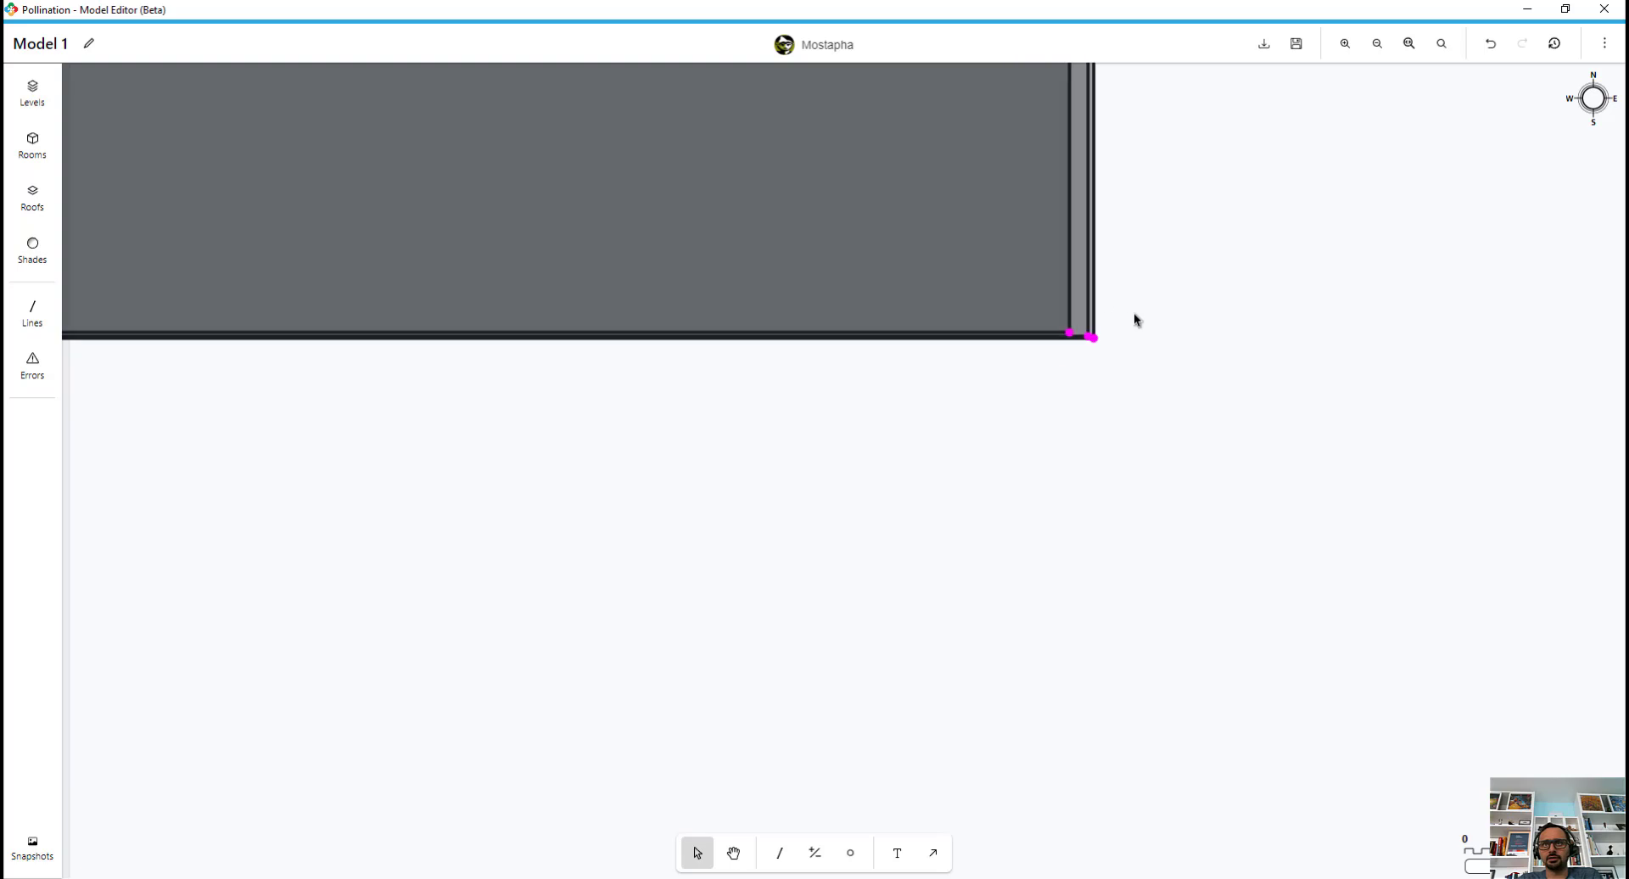
{"action": "scroll", "coordinate": [1089, 287], "scroll_direction": "down", "scroll_amount": 5}
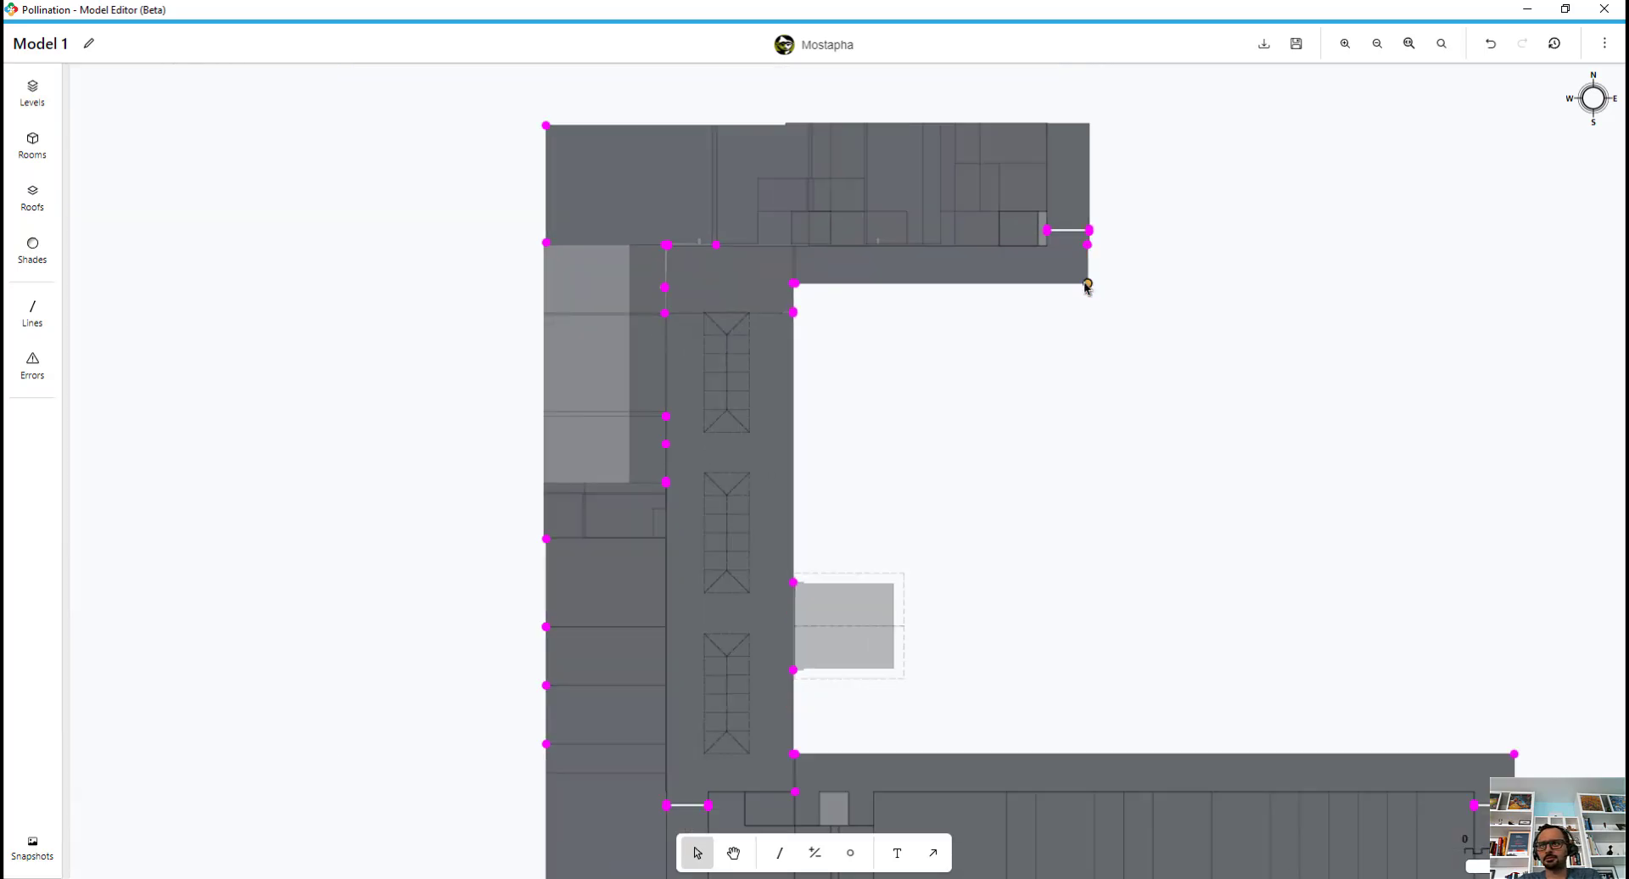
{"action": "scroll", "coordinate": [869, 653], "scroll_direction": "up", "scroll_amount": 10}
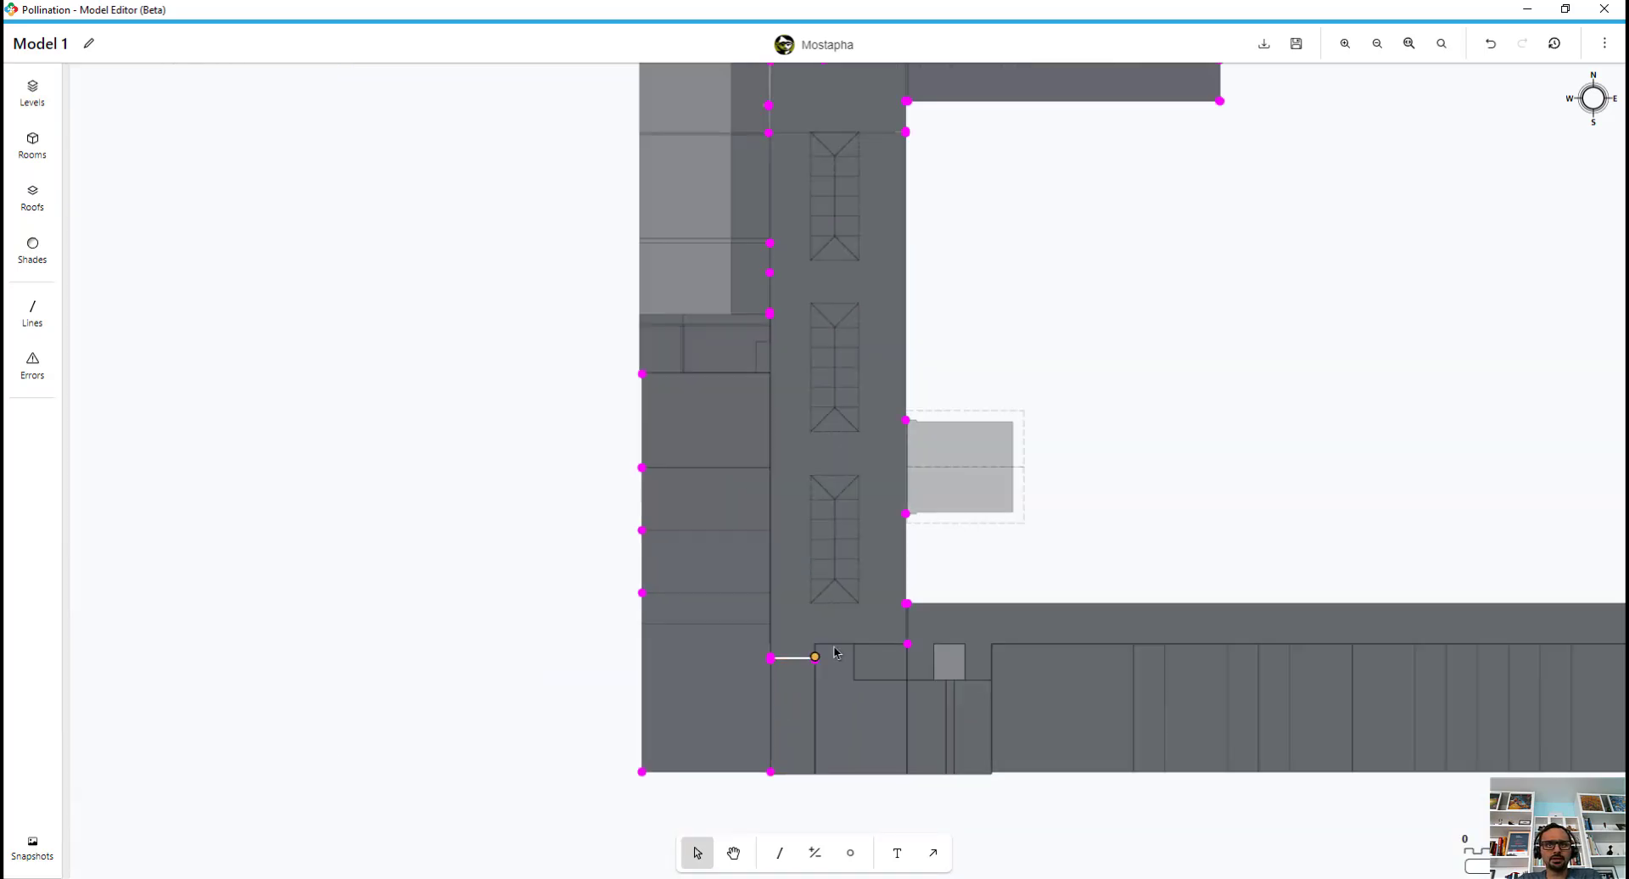
{"action": "scroll", "coordinate": [963, 695], "scroll_direction": "up", "scroll_amount": 5}
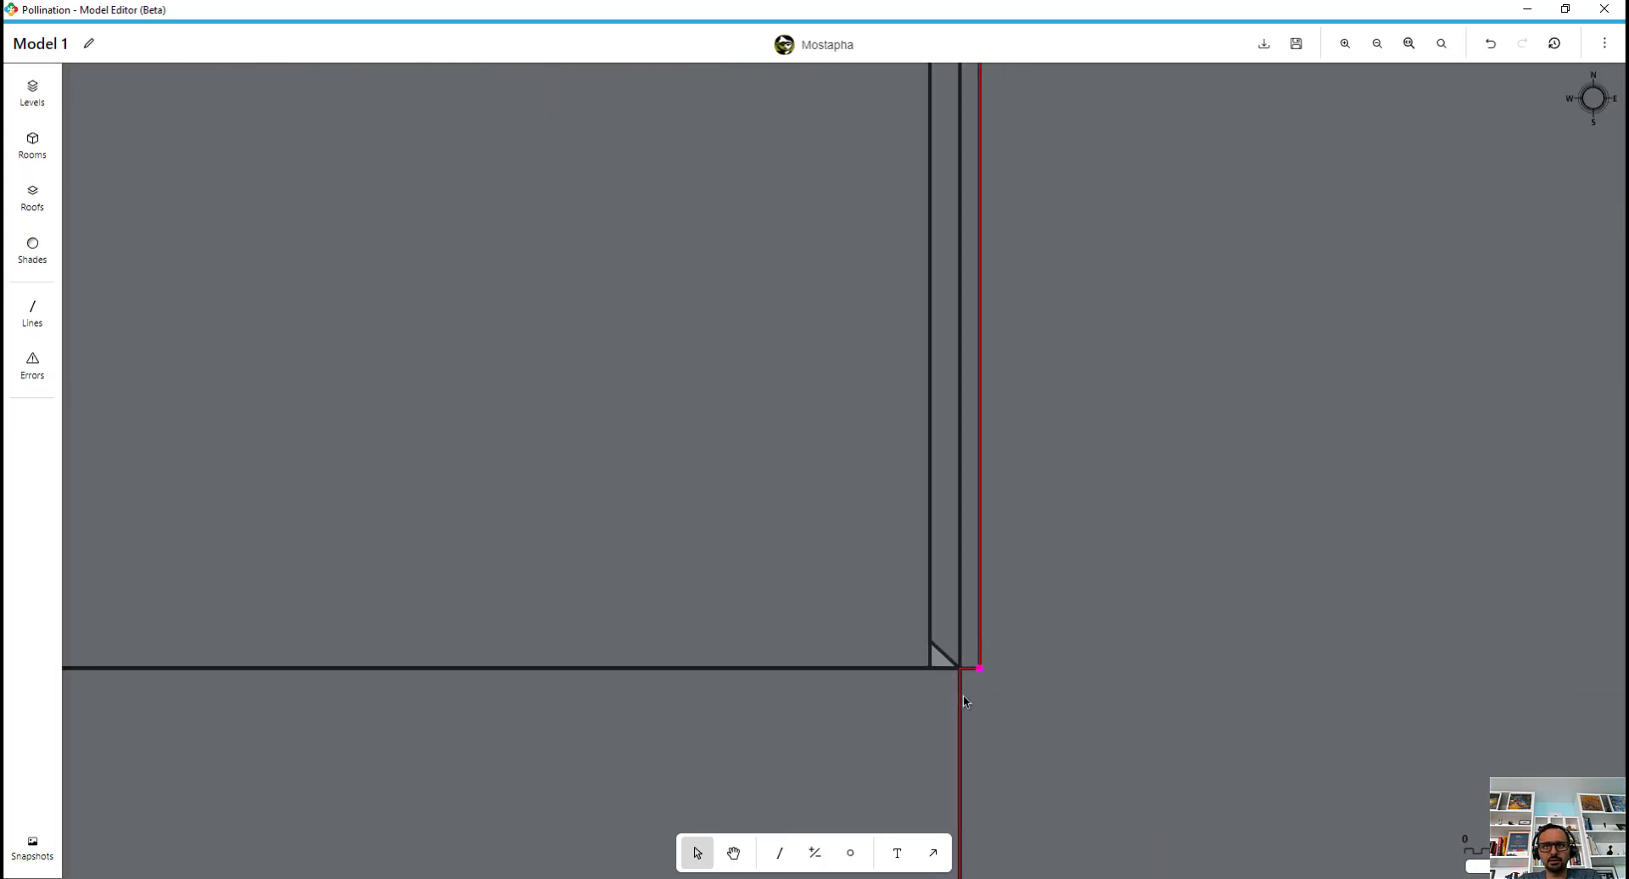
{"action": "scroll", "coordinate": [943, 704], "scroll_direction": "down", "scroll_amount": 6}
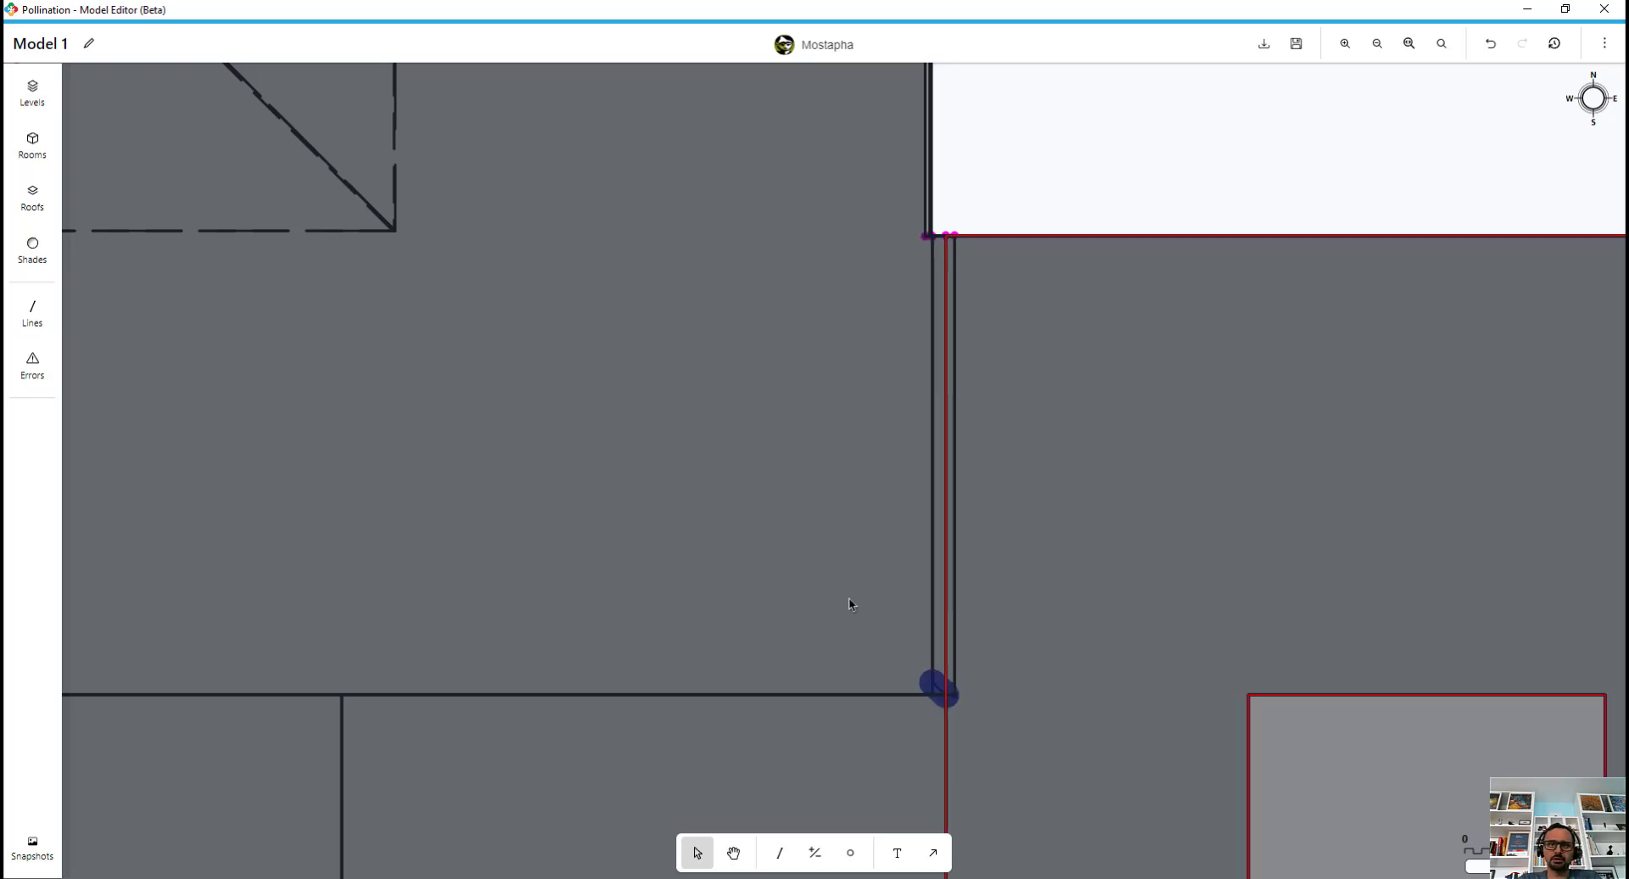
{"action": "scroll", "coordinate": [850, 599], "scroll_direction": "down", "scroll_amount": 2}
{"action": "scroll", "coordinate": [1007, 323], "scroll_direction": "down", "scroll_amount": 3}
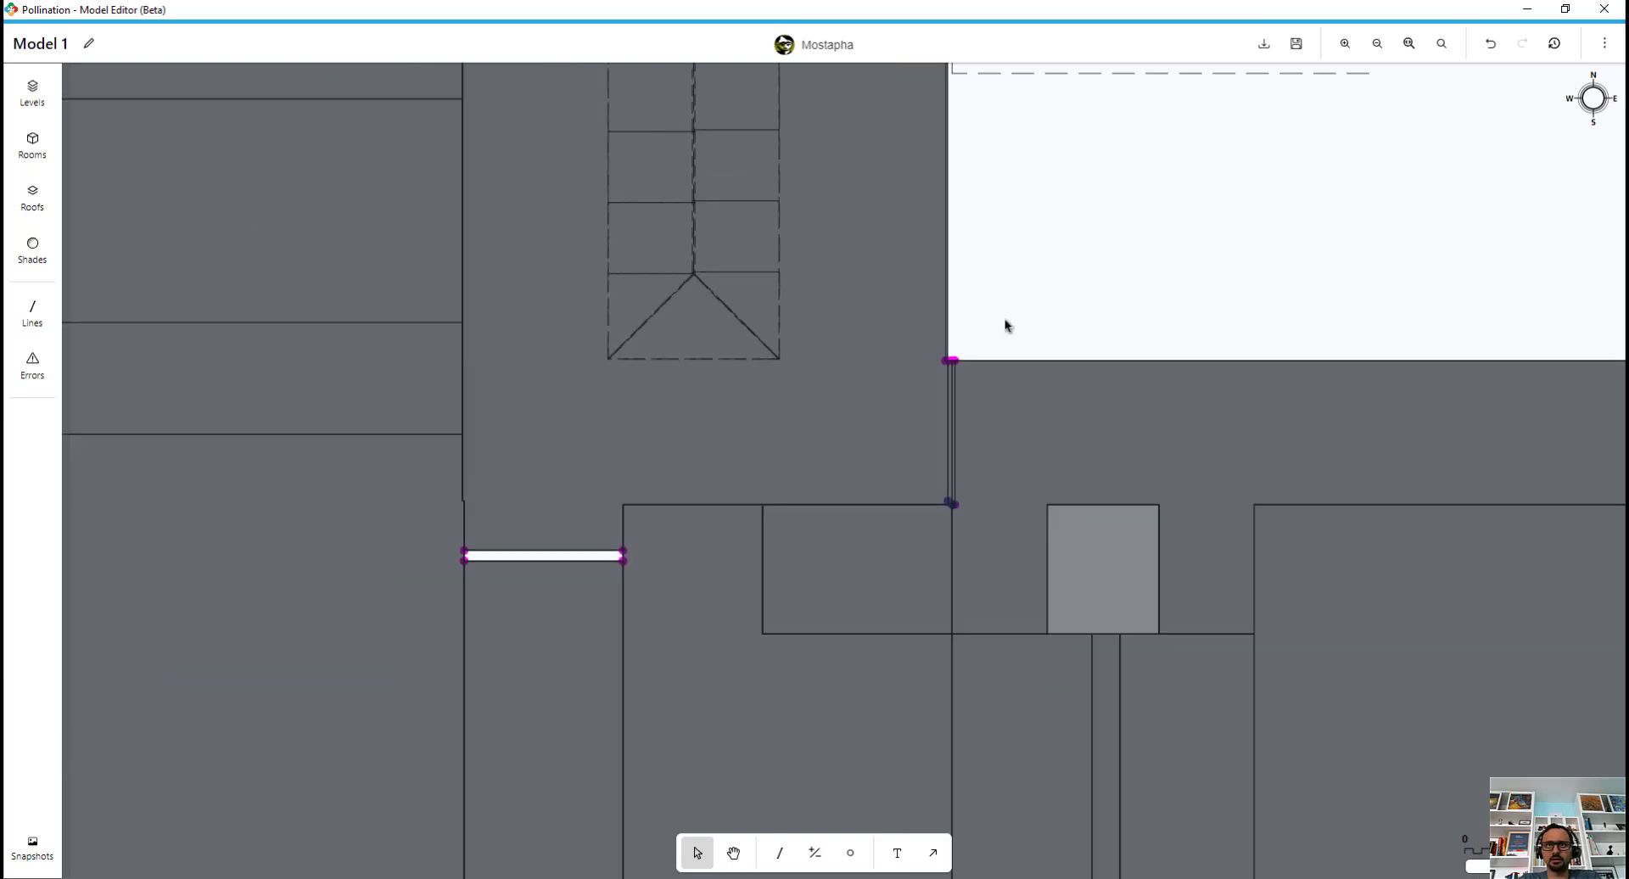
Examine up close the narrow gaps between room edges at the inner corner where the central corridor meets the south wing
{"action": "scroll", "coordinate": [1040, 294], "scroll_direction": "up", "scroll_amount": 3}
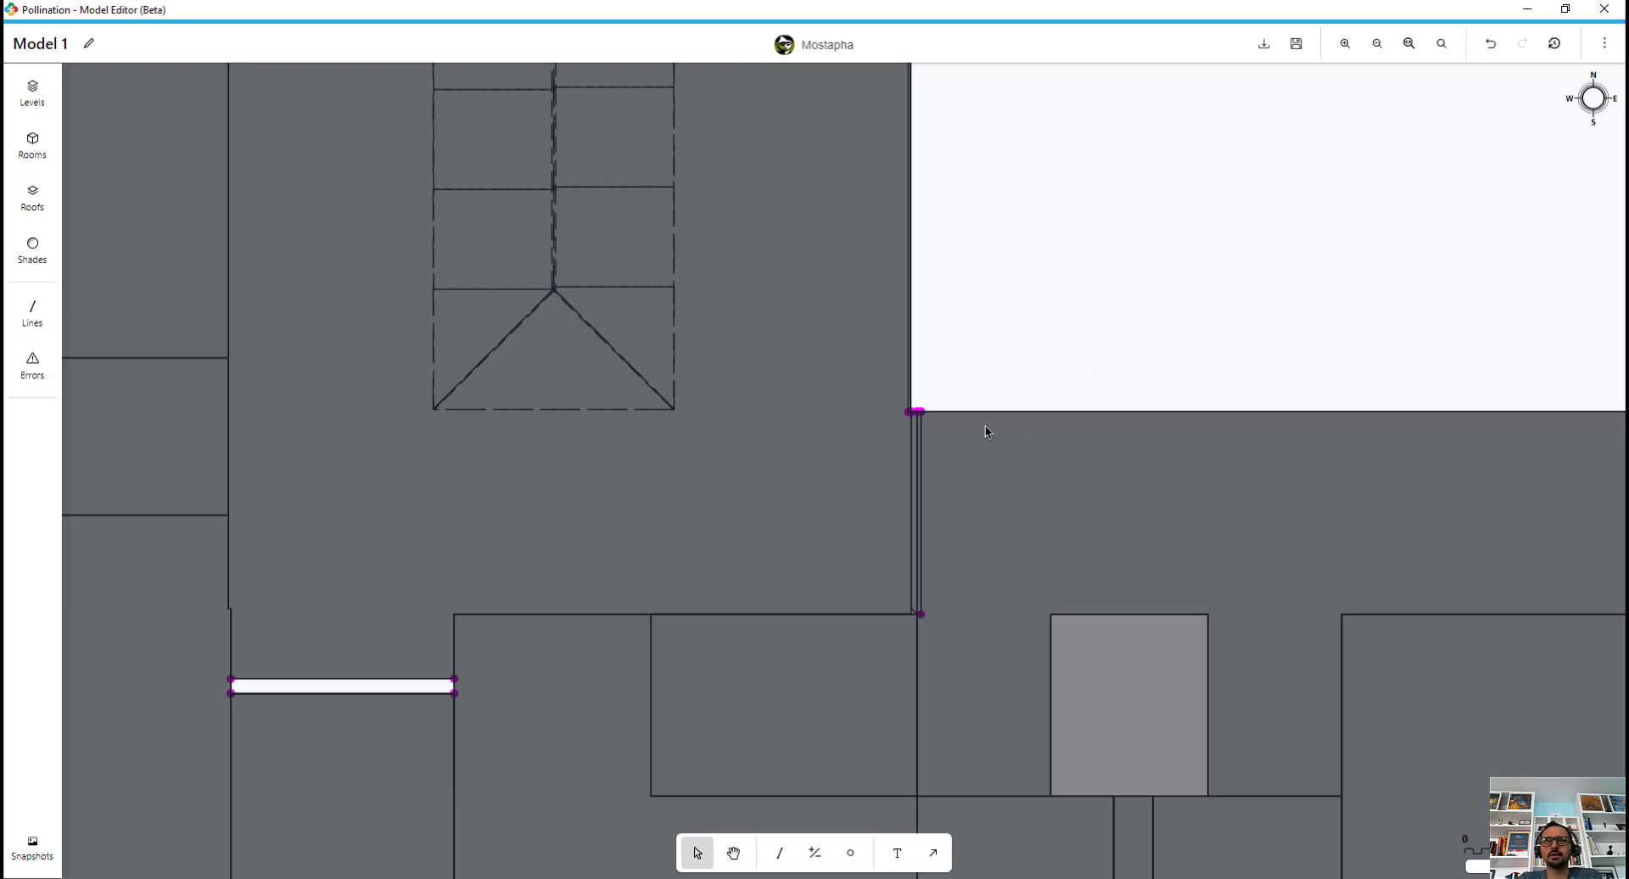
{"action": "scroll", "coordinate": [904, 576], "scroll_direction": "up", "scroll_amount": 3}
{"action": "scroll", "coordinate": [915, 246], "scroll_direction": "up", "scroll_amount": 5}
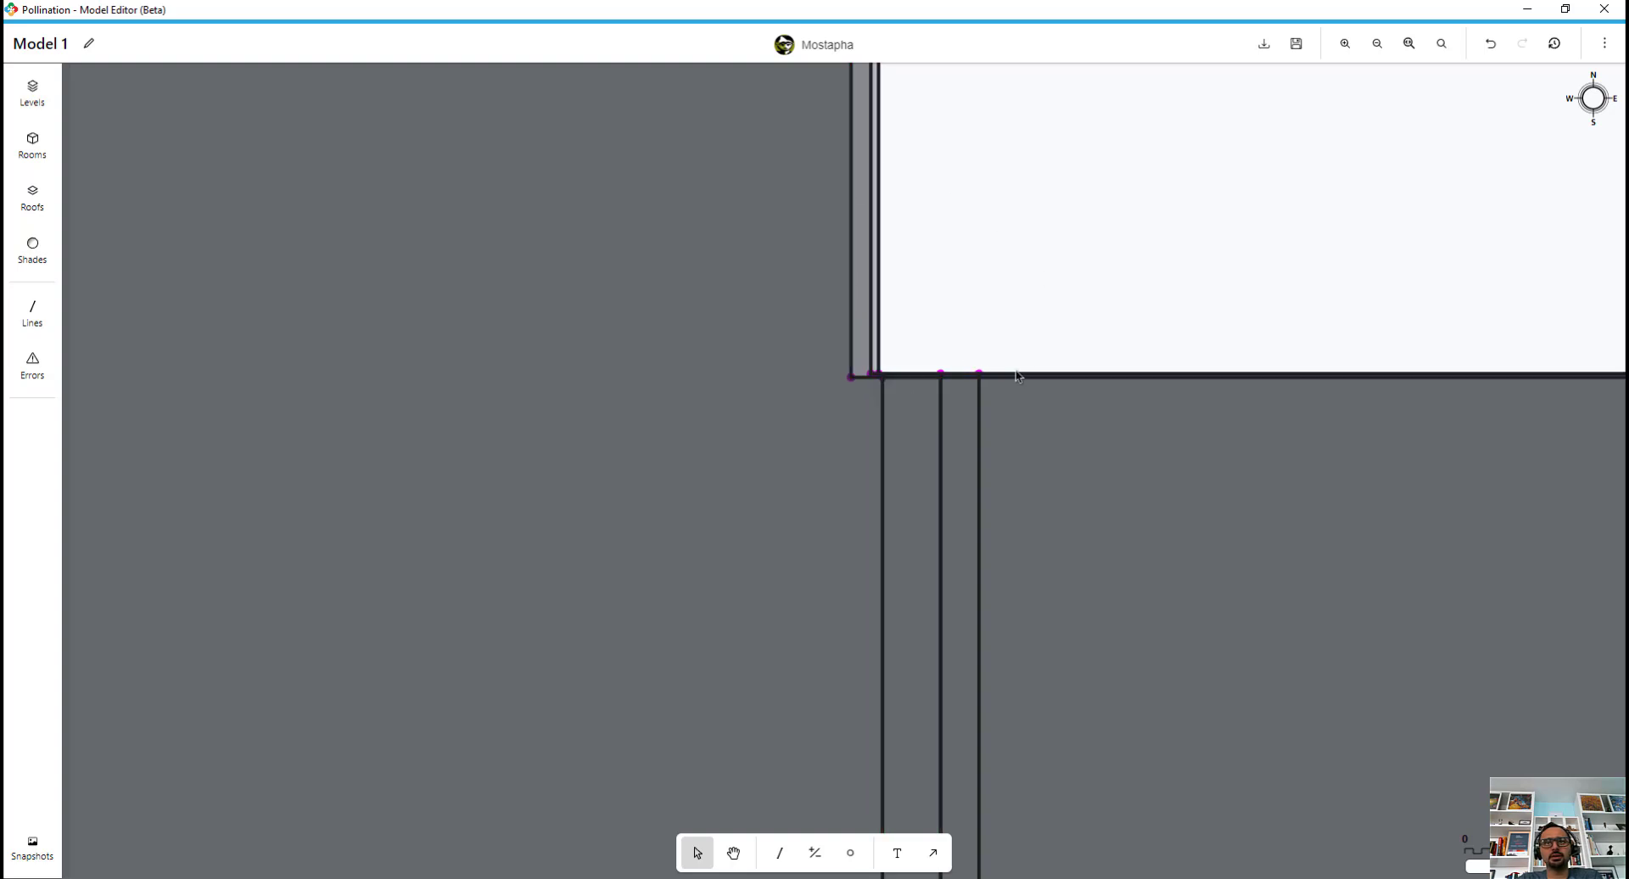
{"action": "scroll", "coordinate": [942, 377], "scroll_direction": "up", "scroll_amount": 5}
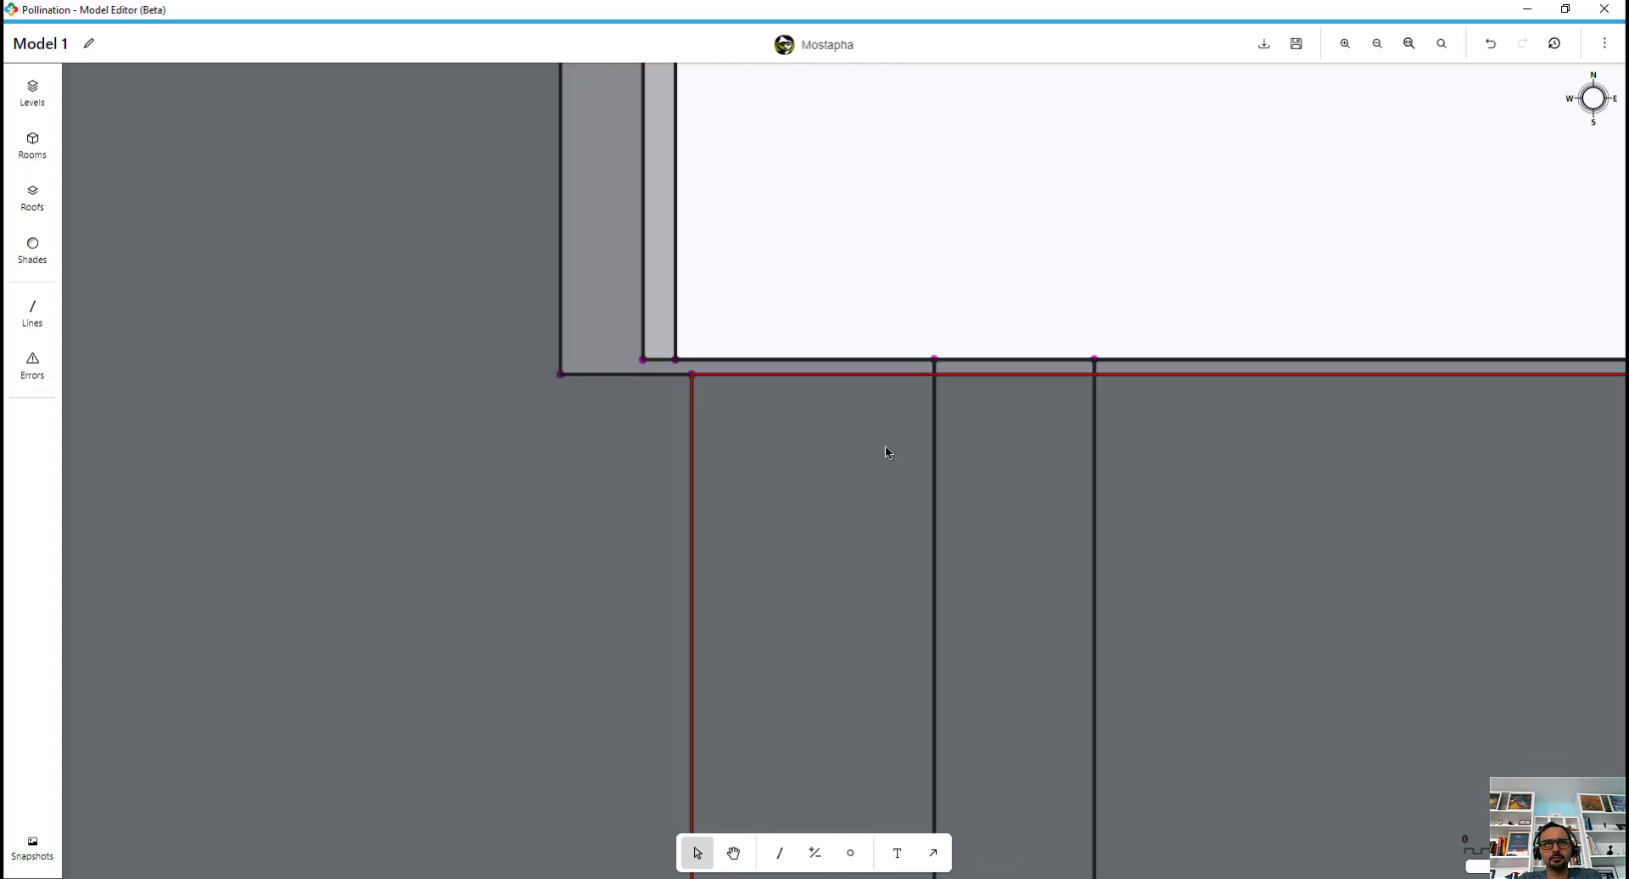
{"action": "scroll", "coordinate": [884, 447], "scroll_direction": "down", "scroll_amount": 6}
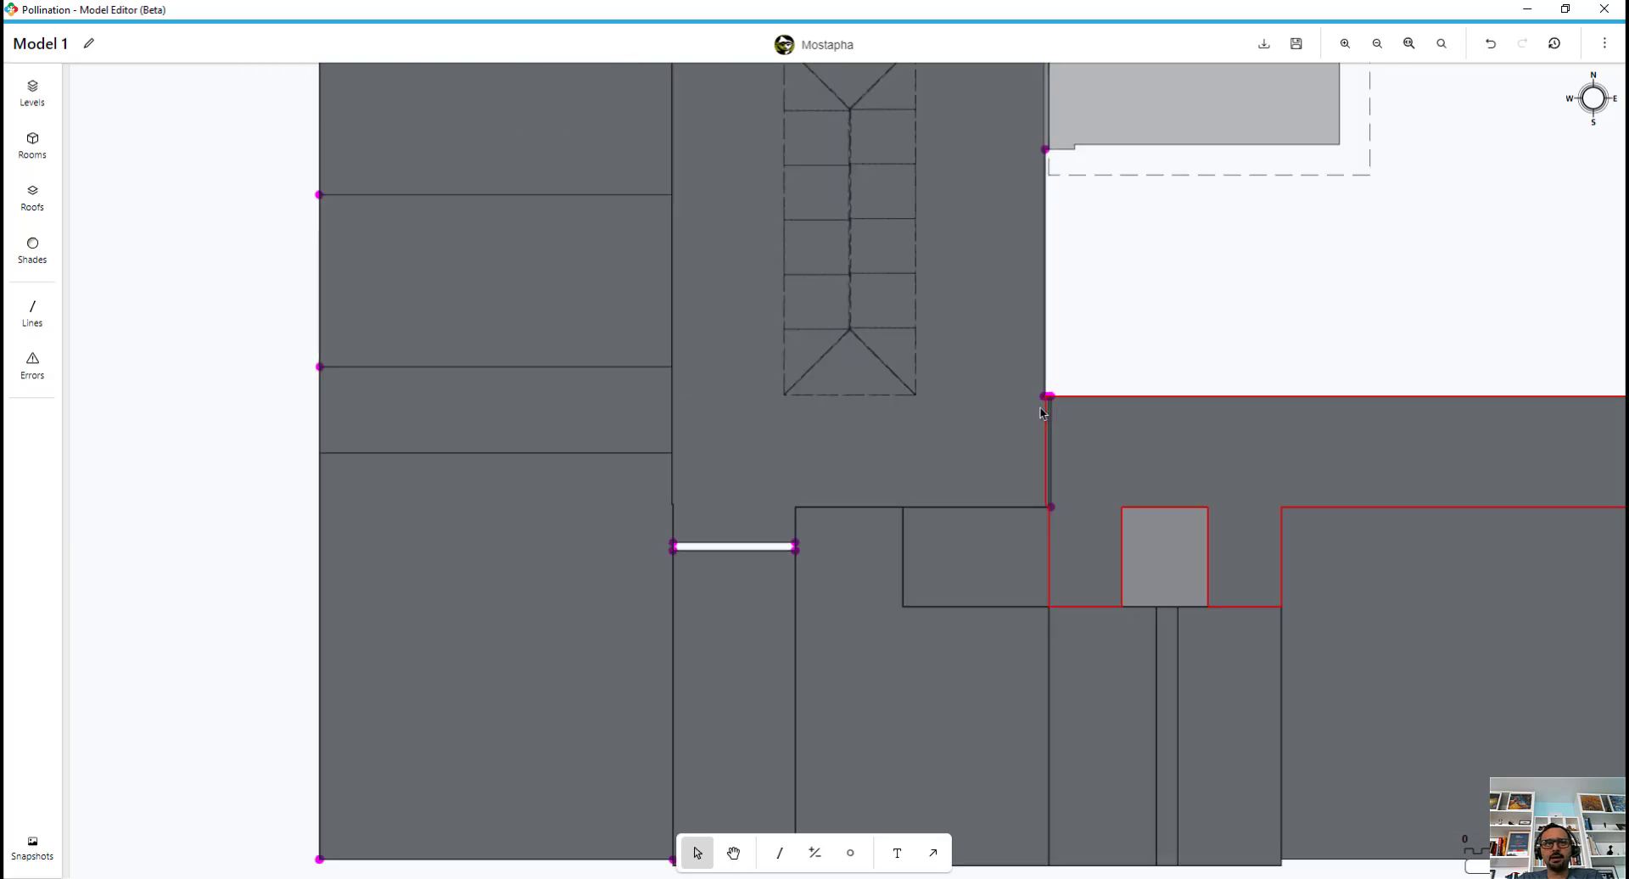
{"action": "scroll", "coordinate": [689, 594], "scroll_direction": "down", "scroll_amount": 2}
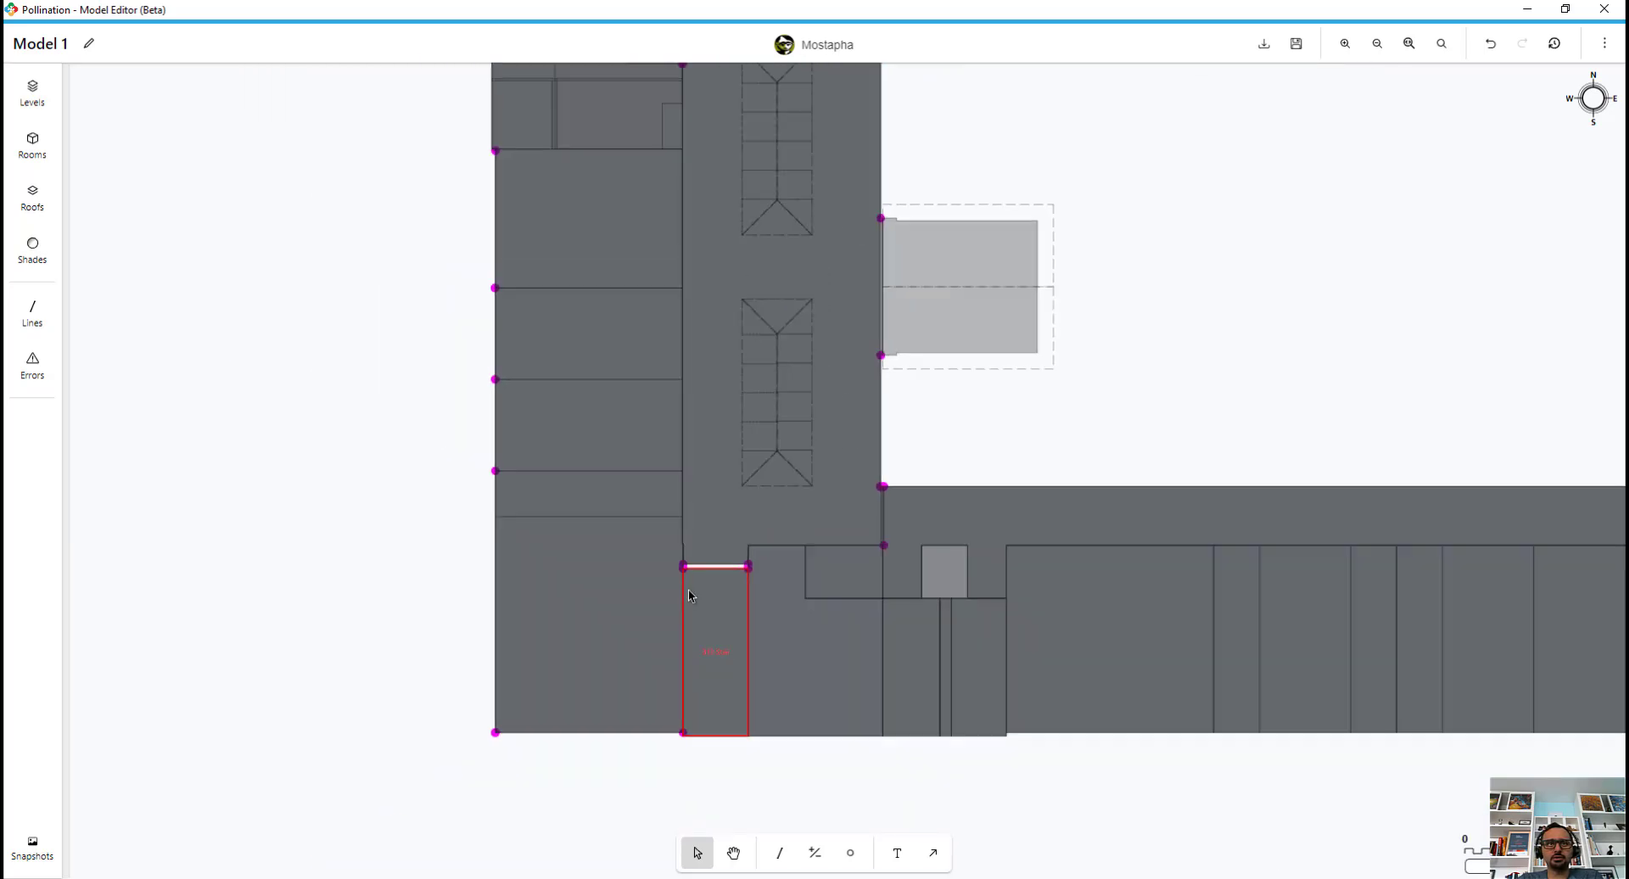
Examine the marked adjacency gap at the building's northwest corner and how the gap markers are distributed across the floor
{"action": "scroll", "coordinate": [689, 594], "scroll_direction": "down", "scroll_amount": 2}
{"action": "middle_click_drag", "start_coordinate": [1109, 254], "coordinate": [1102, 443]}
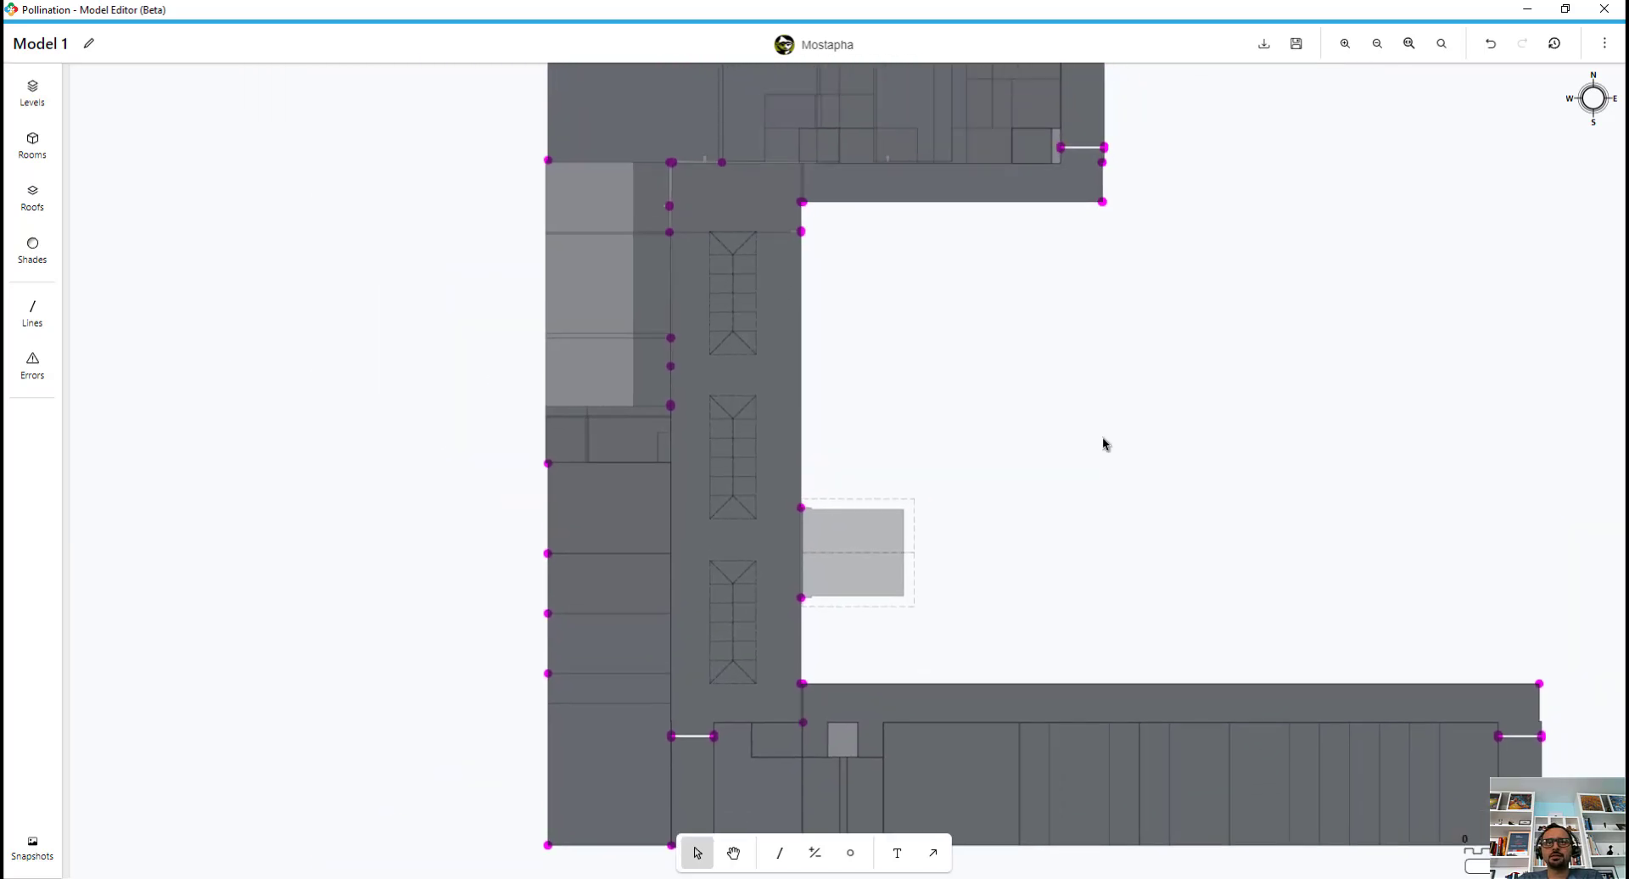
{"action": "scroll", "coordinate": [1102, 441], "scroll_direction": "down", "scroll_amount": 1}
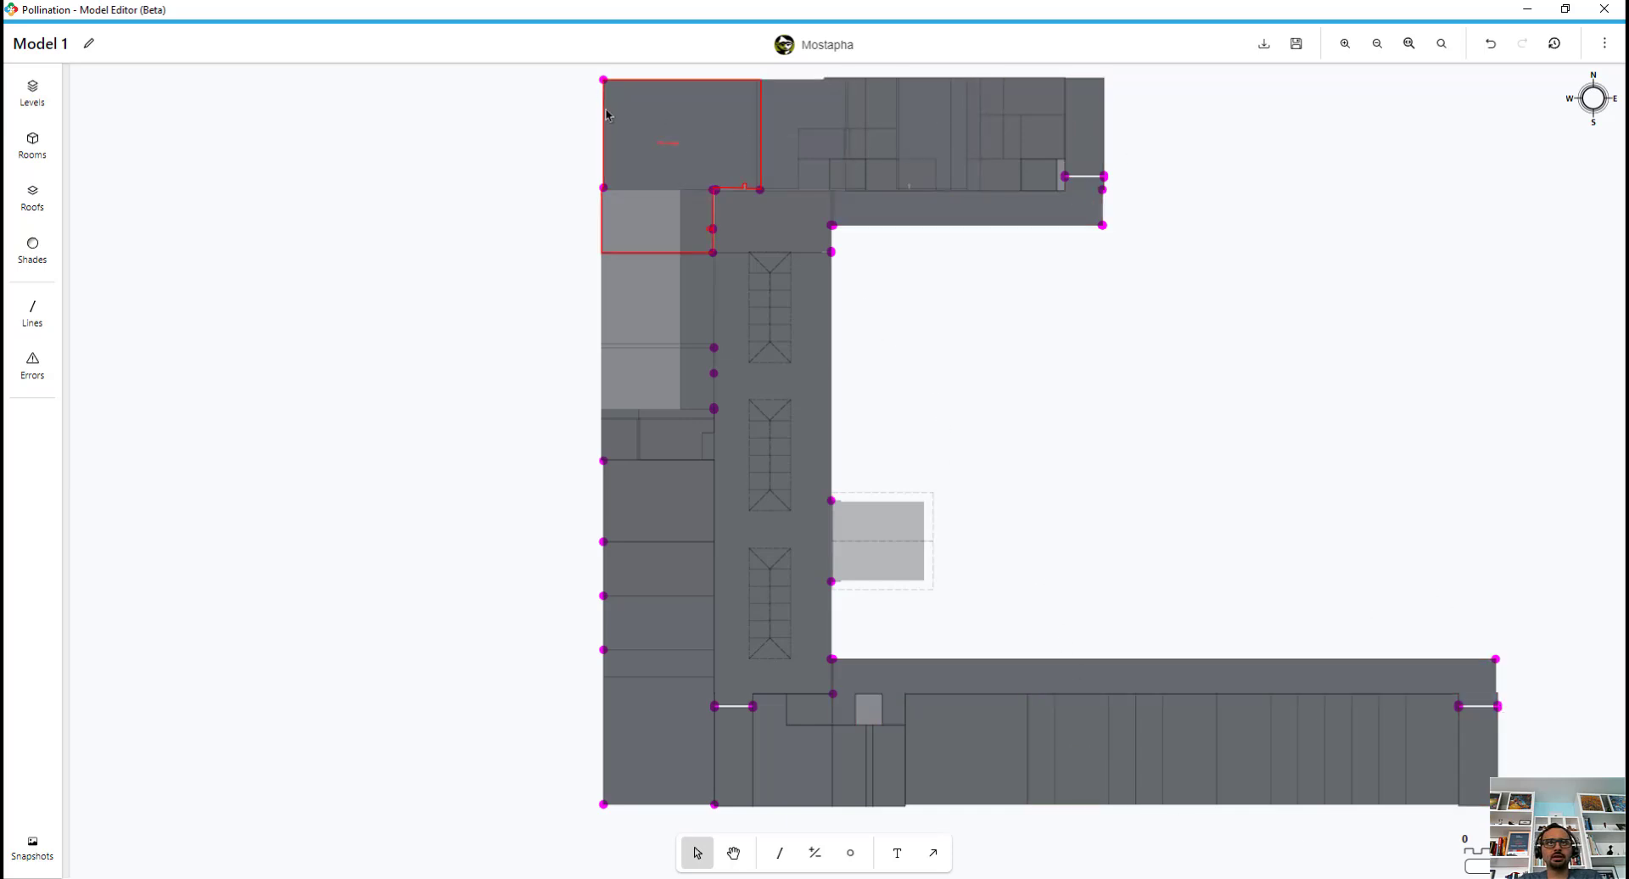
{"action": "middle_click_drag", "start_coordinate": [606, 109], "coordinate": [610, 170]}
{"action": "scroll", "coordinate": [611, 170], "scroll_direction": "up", "scroll_amount": 1}
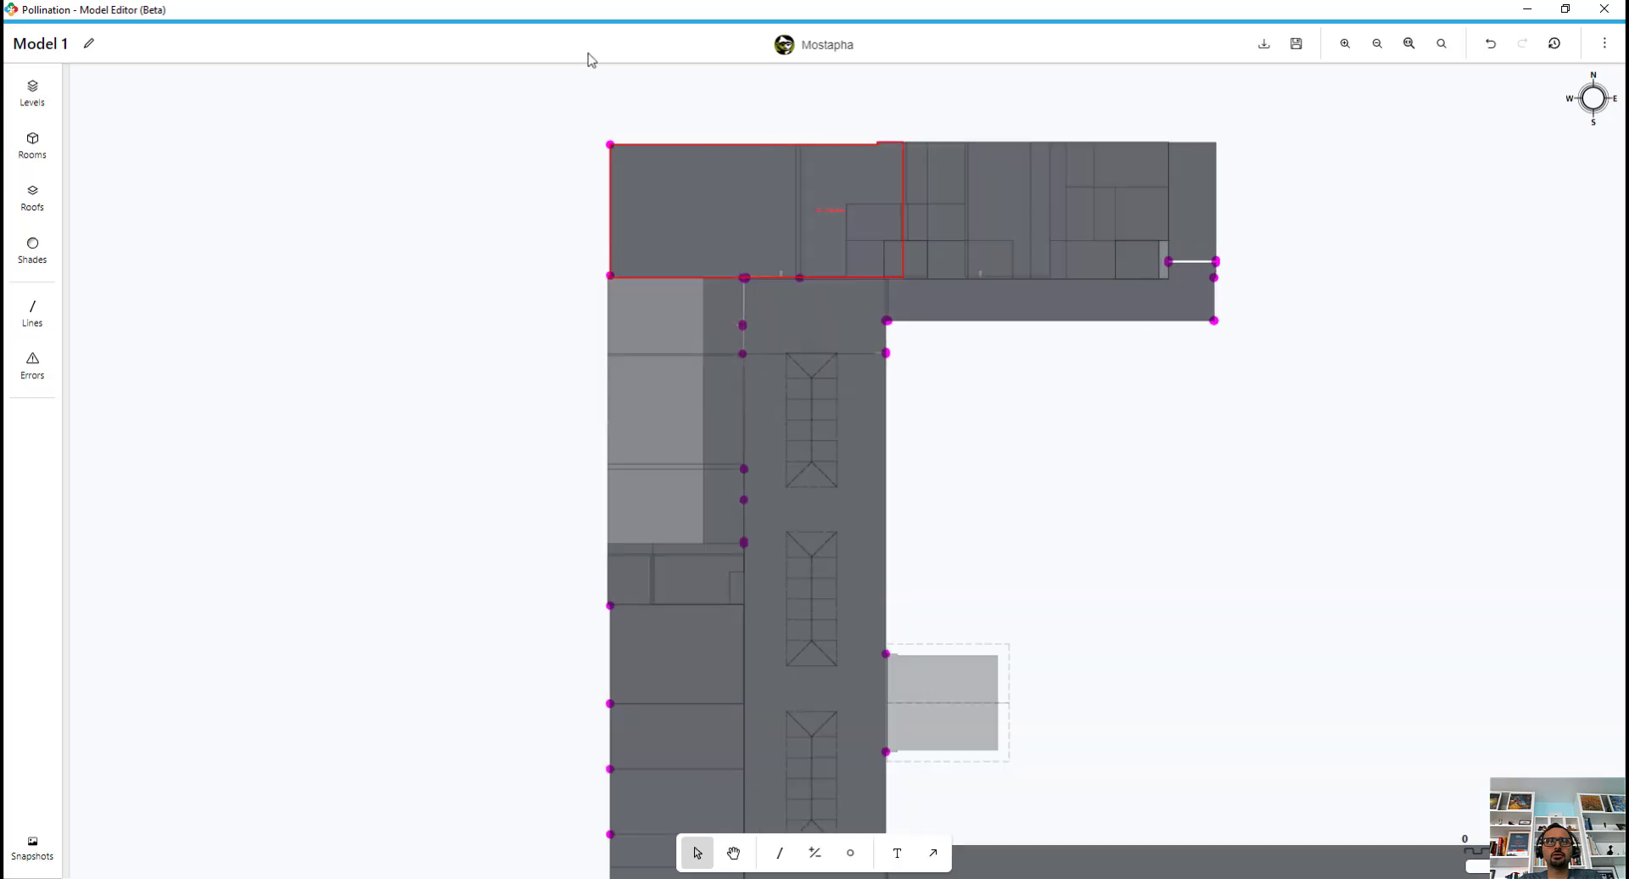
{"action": "scroll", "coordinate": [627, 162], "scroll_direction": "up", "scroll_amount": 5}
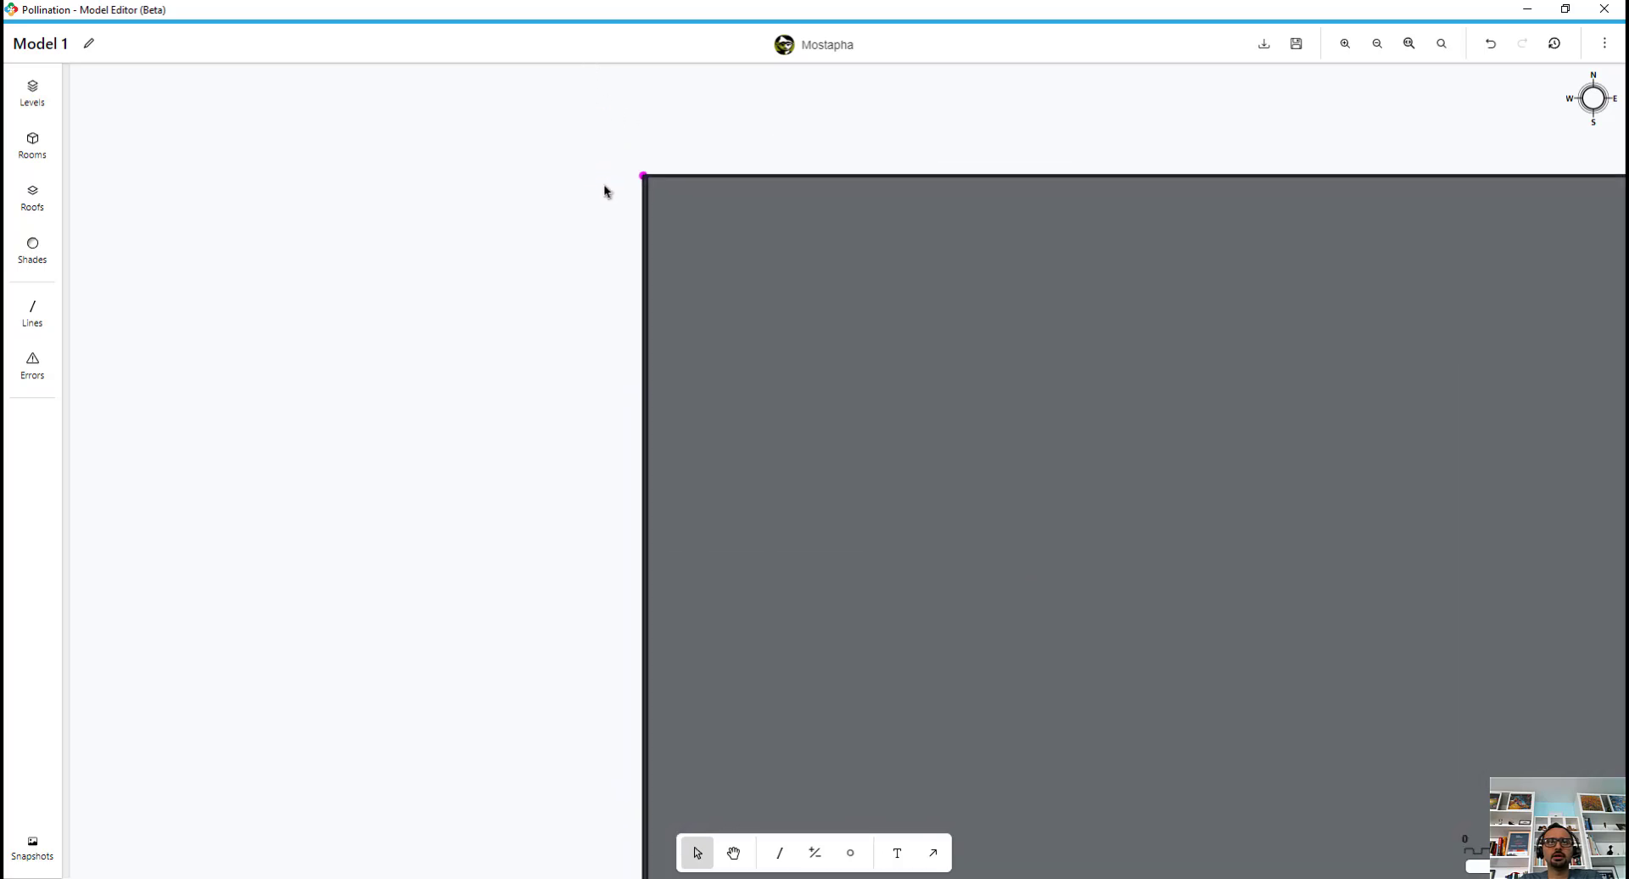
{"action": "scroll", "coordinate": [619, 180], "scroll_direction": "up", "scroll_amount": 2}
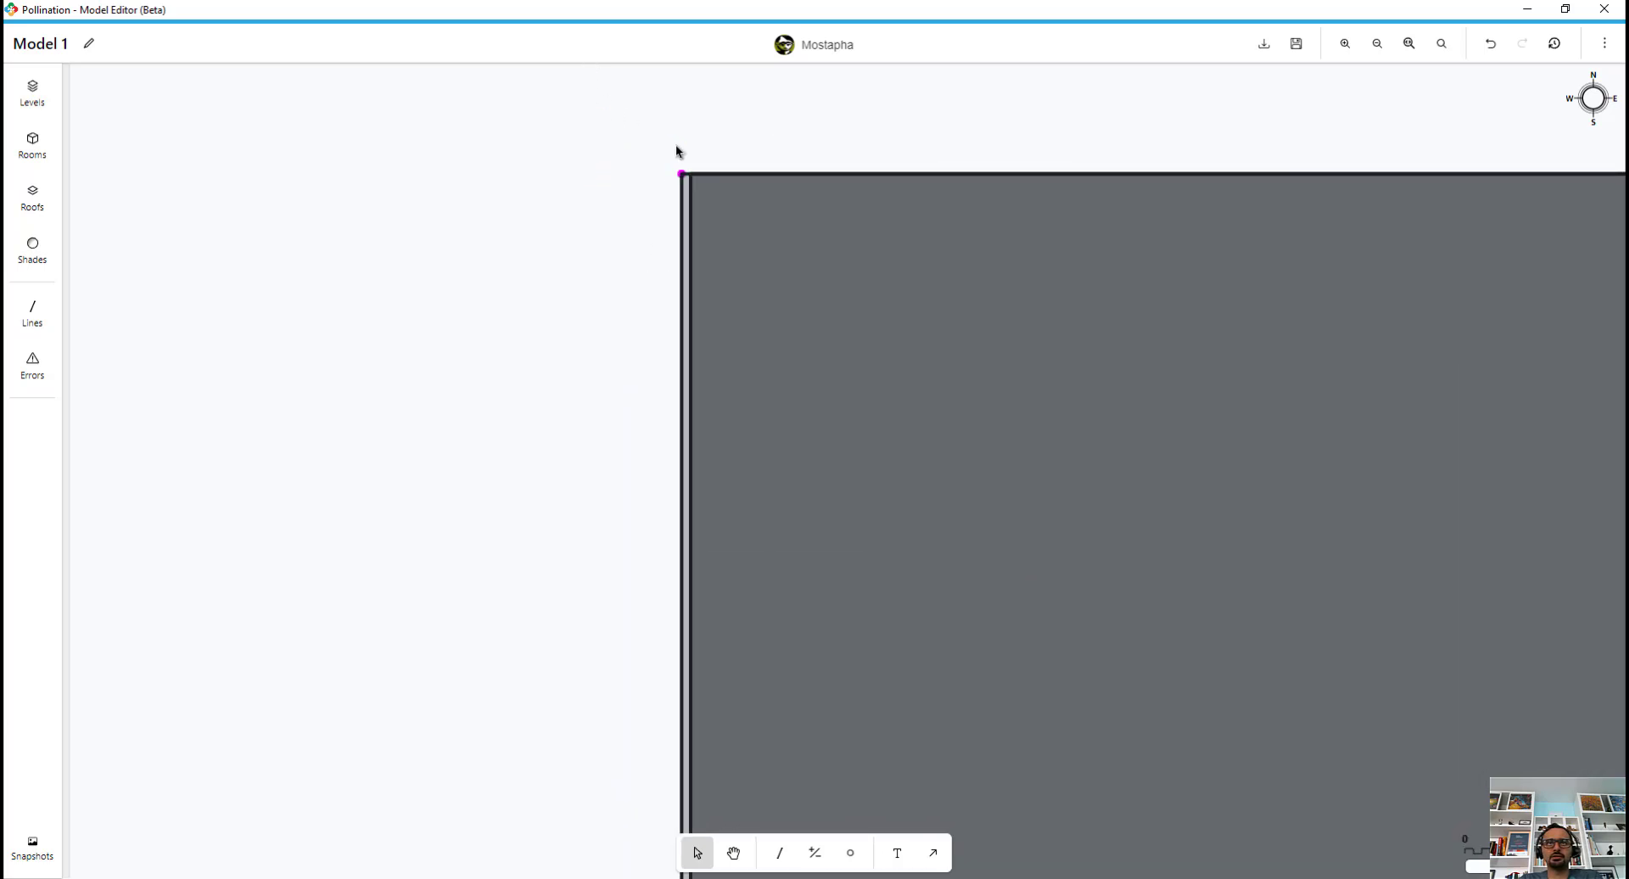
{"action": "scroll", "coordinate": [636, 210], "scroll_direction": "down", "scroll_amount": 6}
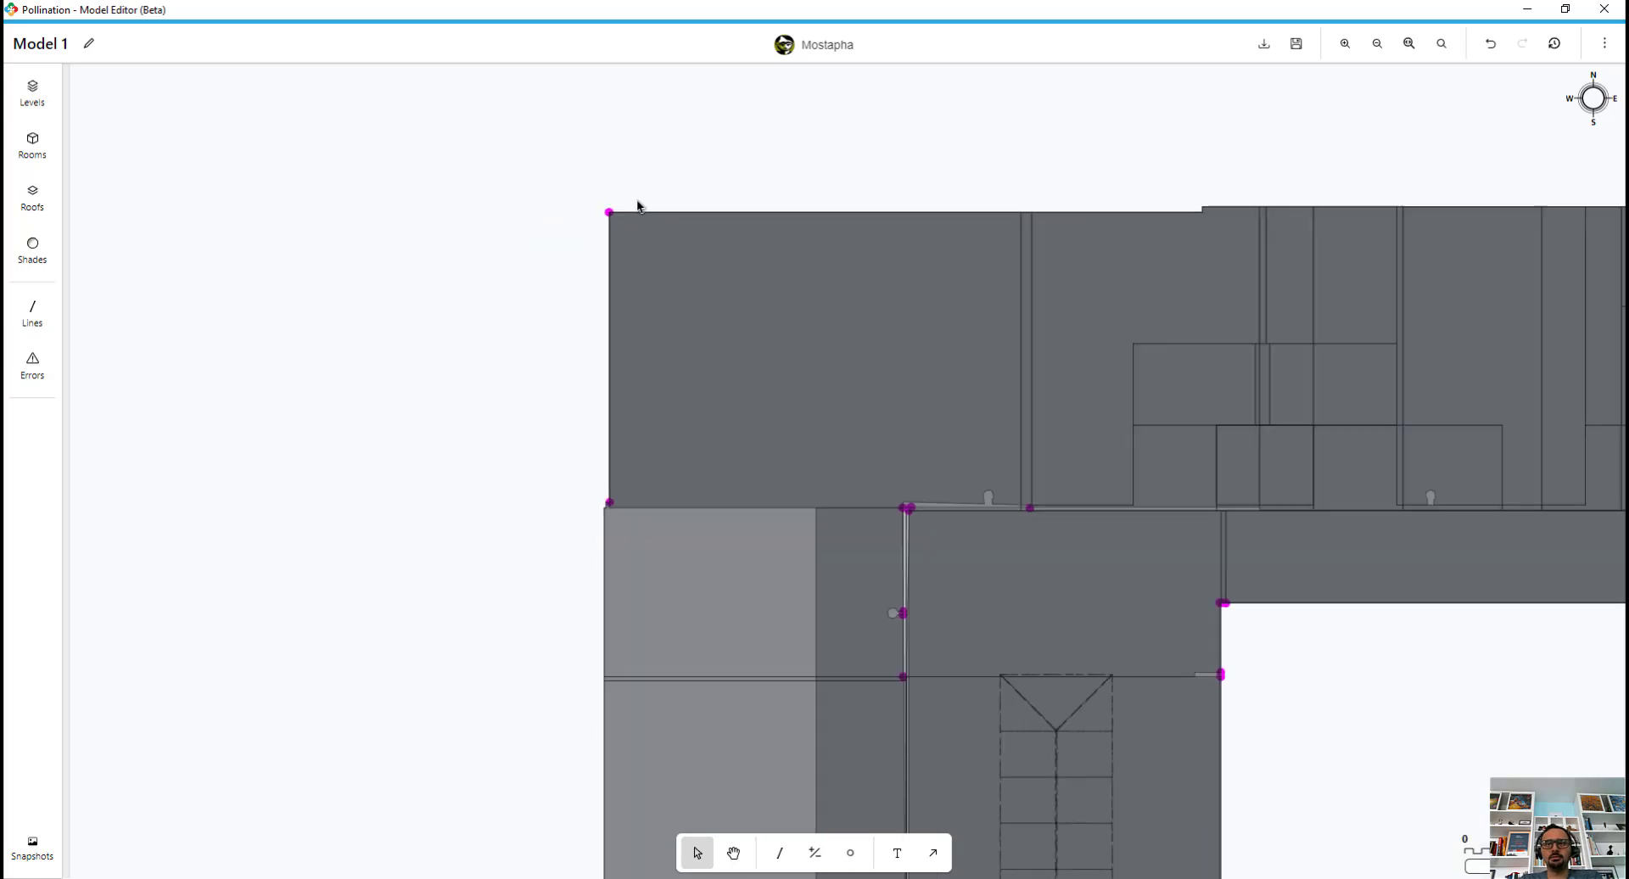
{"action": "scroll", "coordinate": [637, 206], "scroll_direction": "down", "scroll_amount": 1}
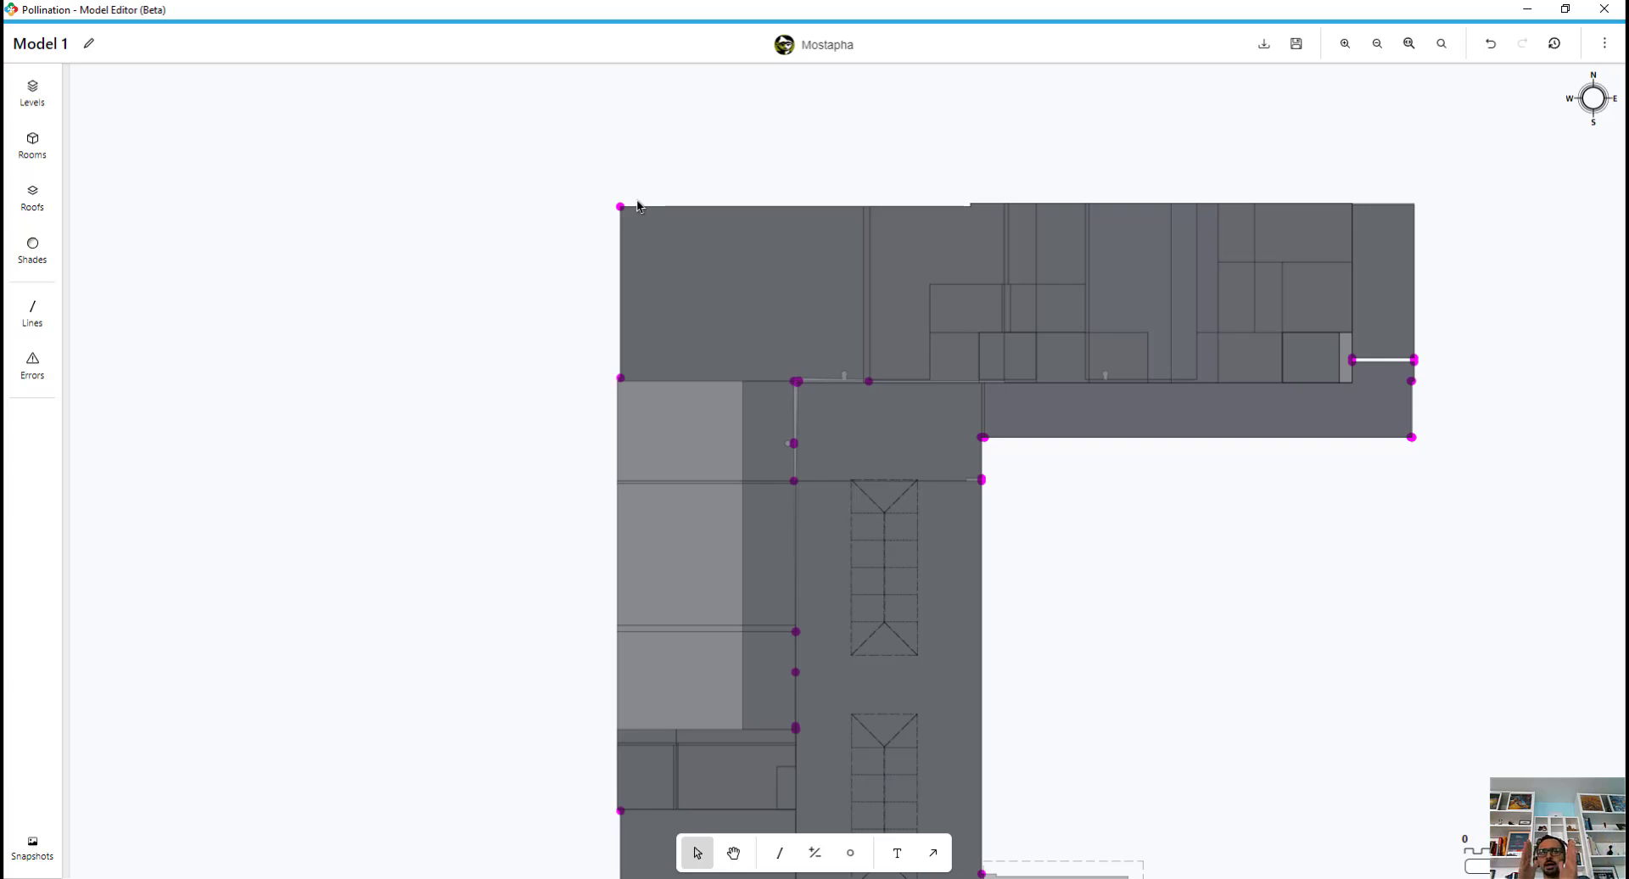
{"action": "scroll", "coordinate": [568, 250], "scroll_direction": "down", "scroll_amount": 3}
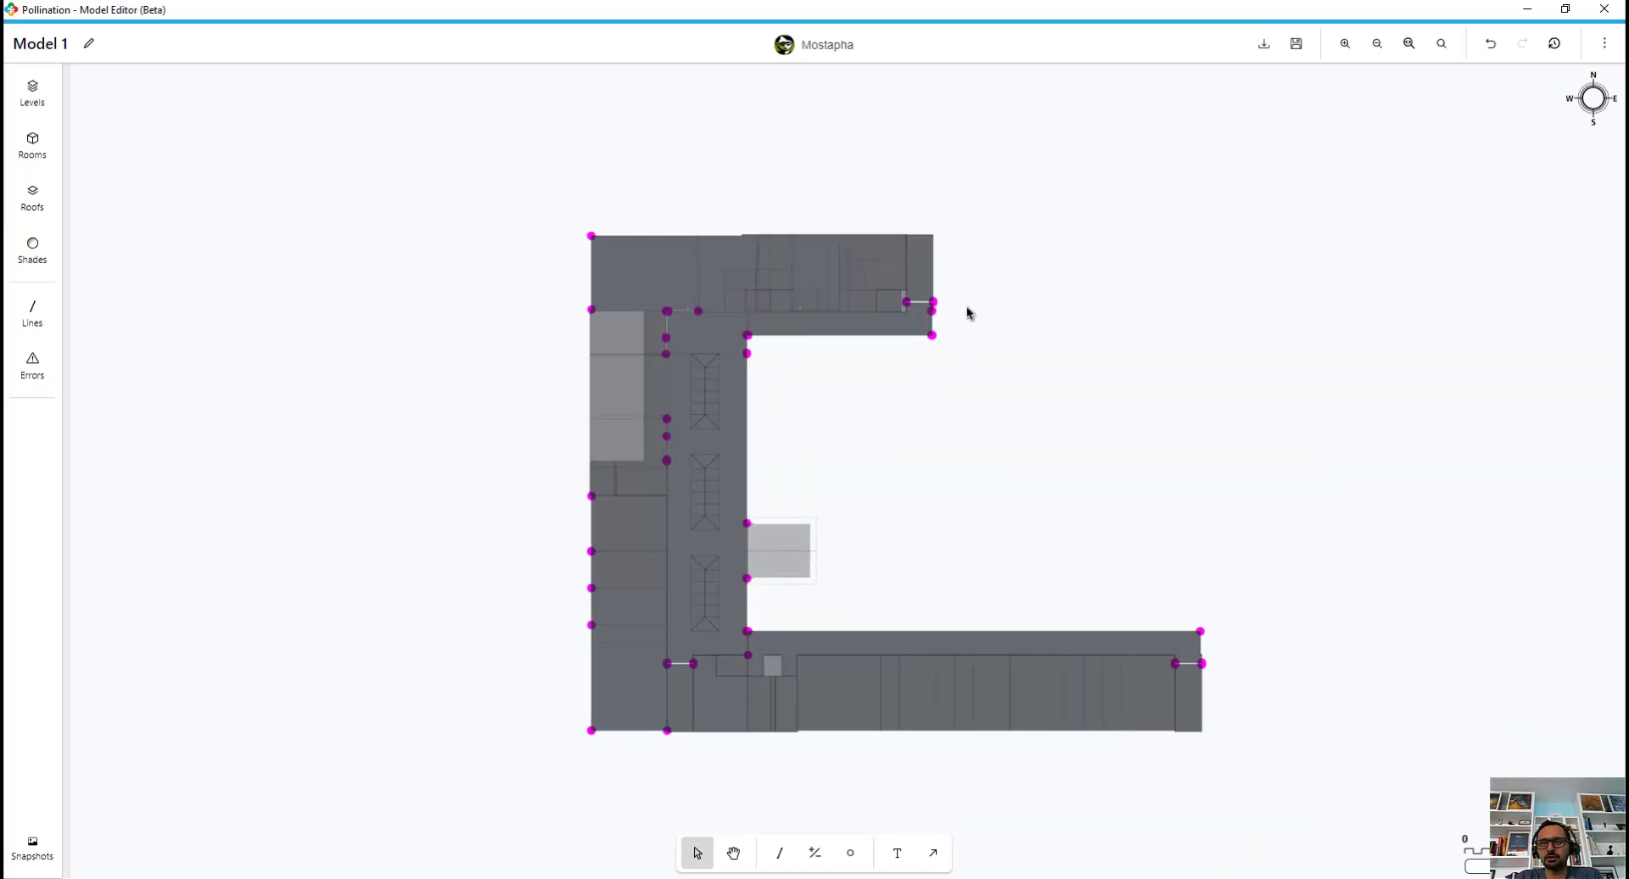
Select all the adjacency gap marker points on the floor plan and delete them
{"action": "middle_click_drag", "start_coordinate": [908, 479], "coordinate": [1064, 465]}
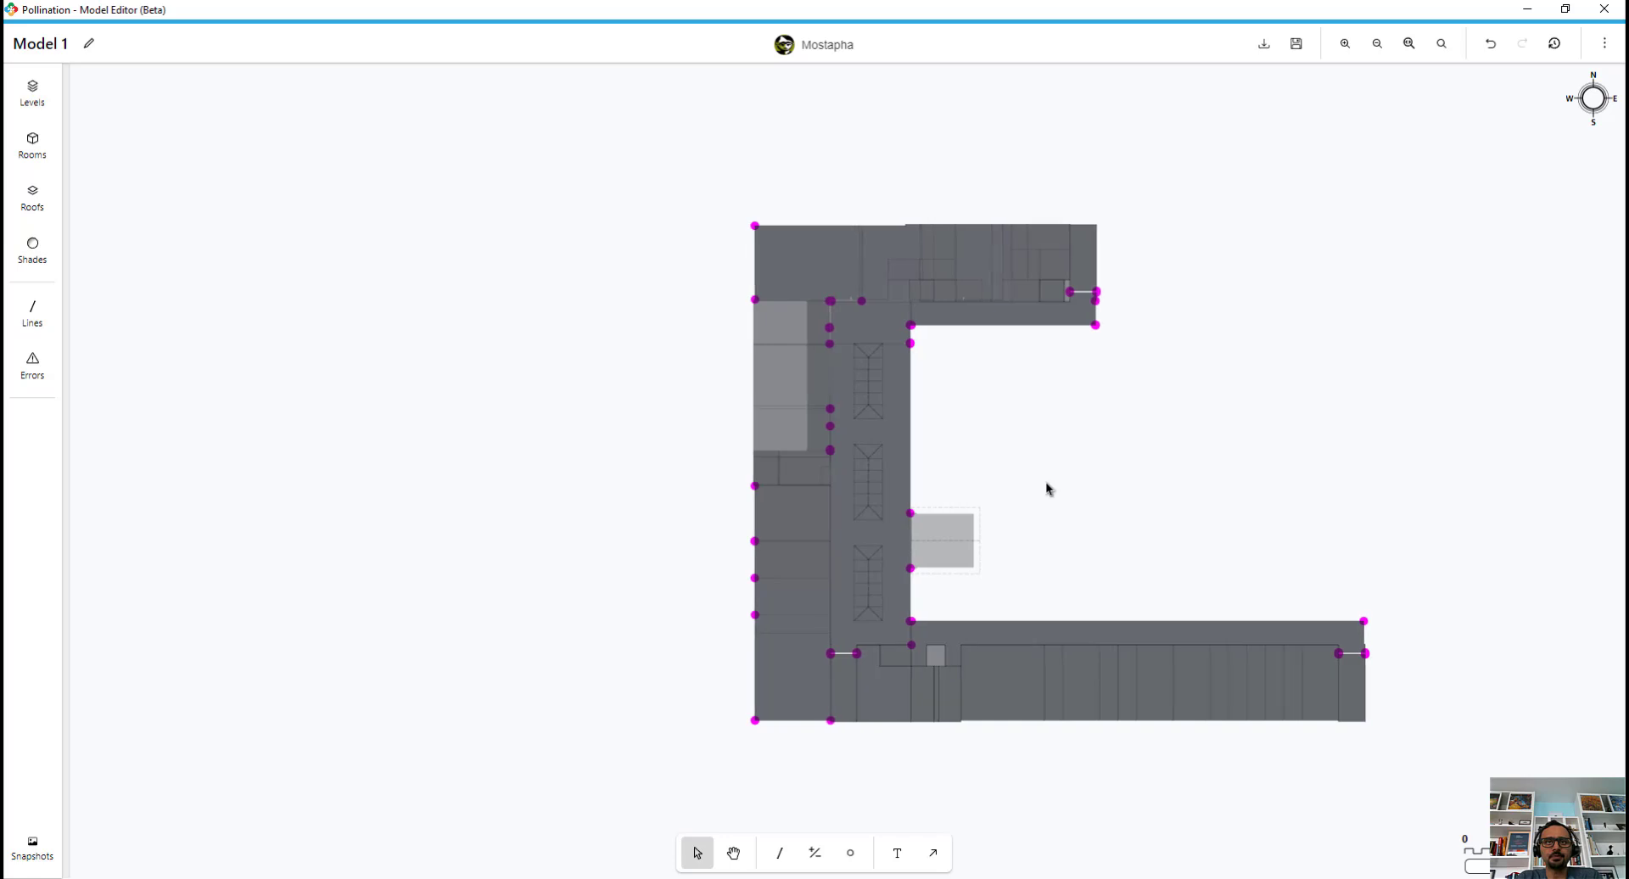
{"action": "scroll", "coordinate": [1045, 481], "scroll_direction": "up", "scroll_amount": 2}
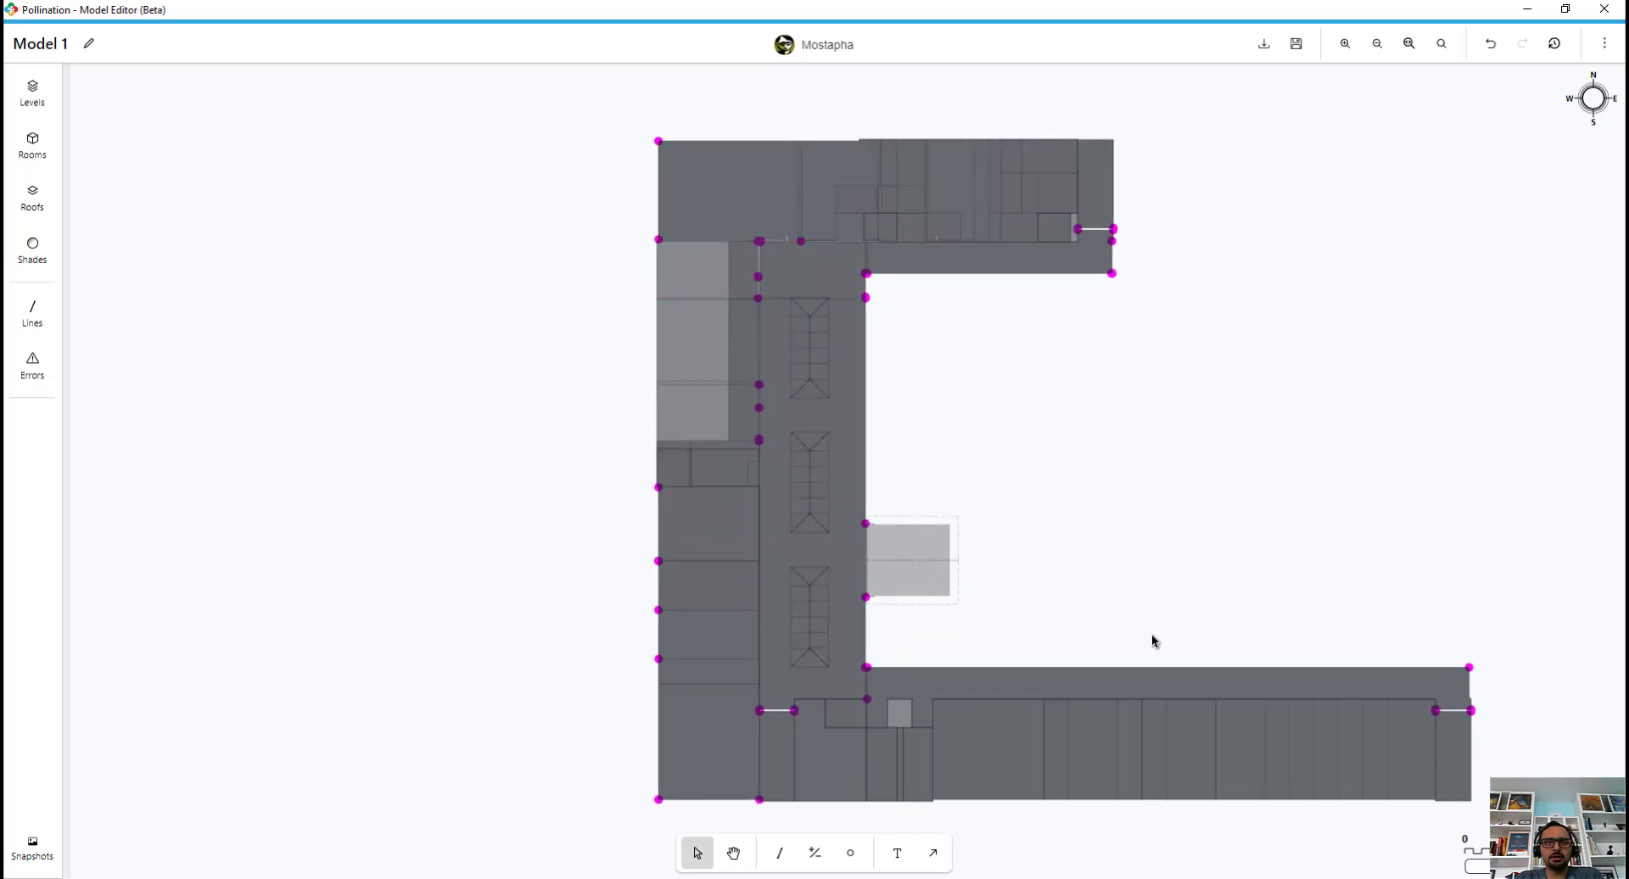
{"action": "right_click", "coordinate": [1028, 400]}
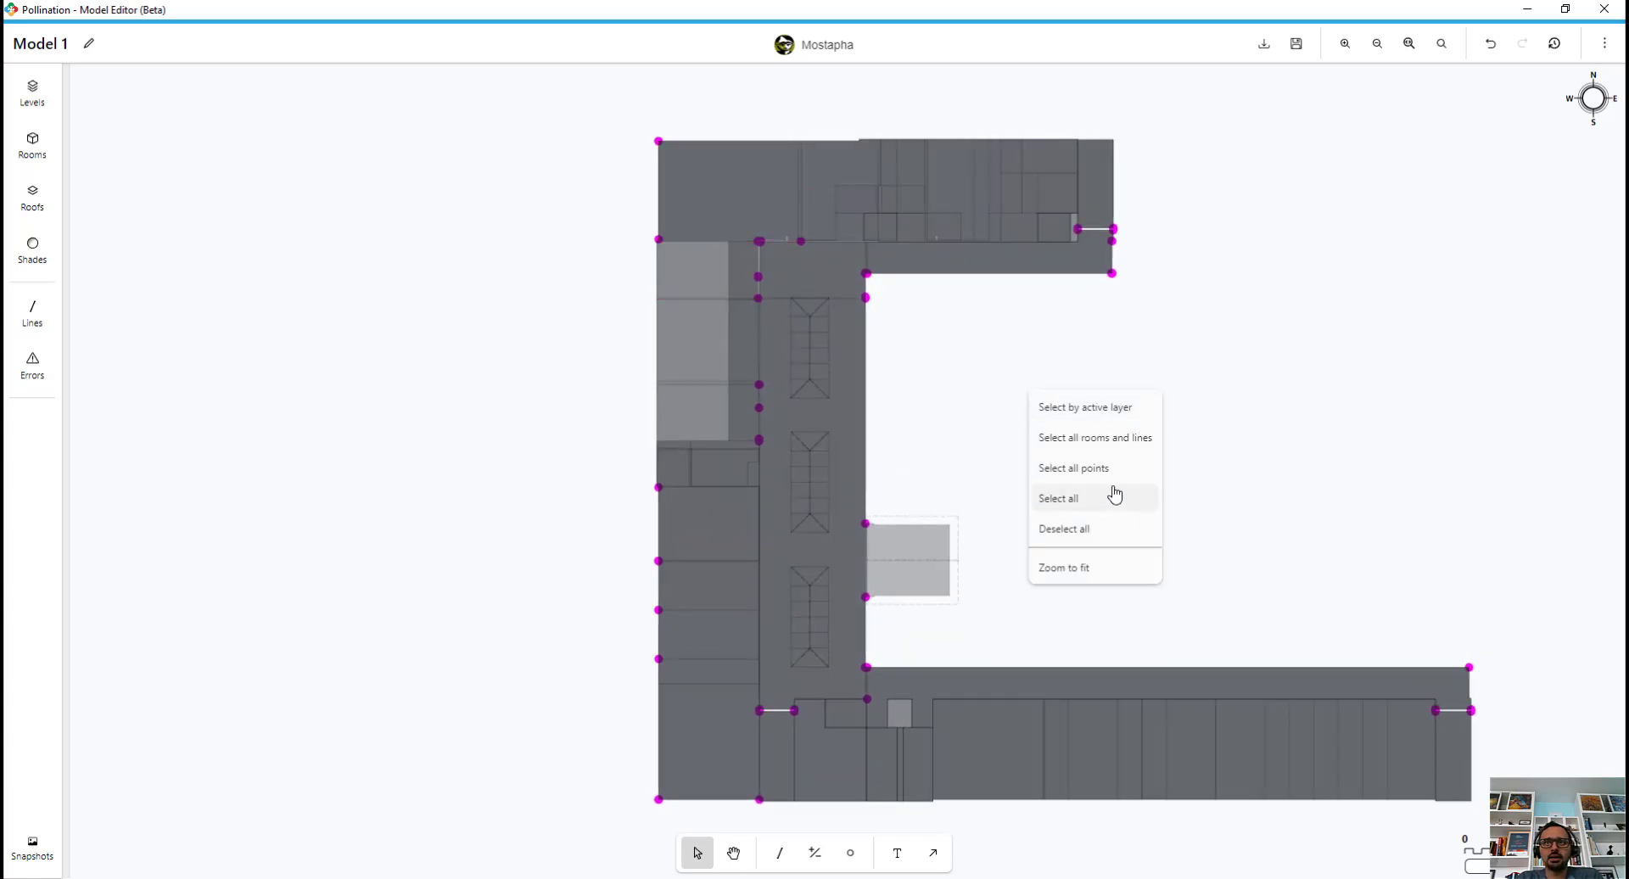
{"action": "left_click", "coordinate": [1102, 471]}
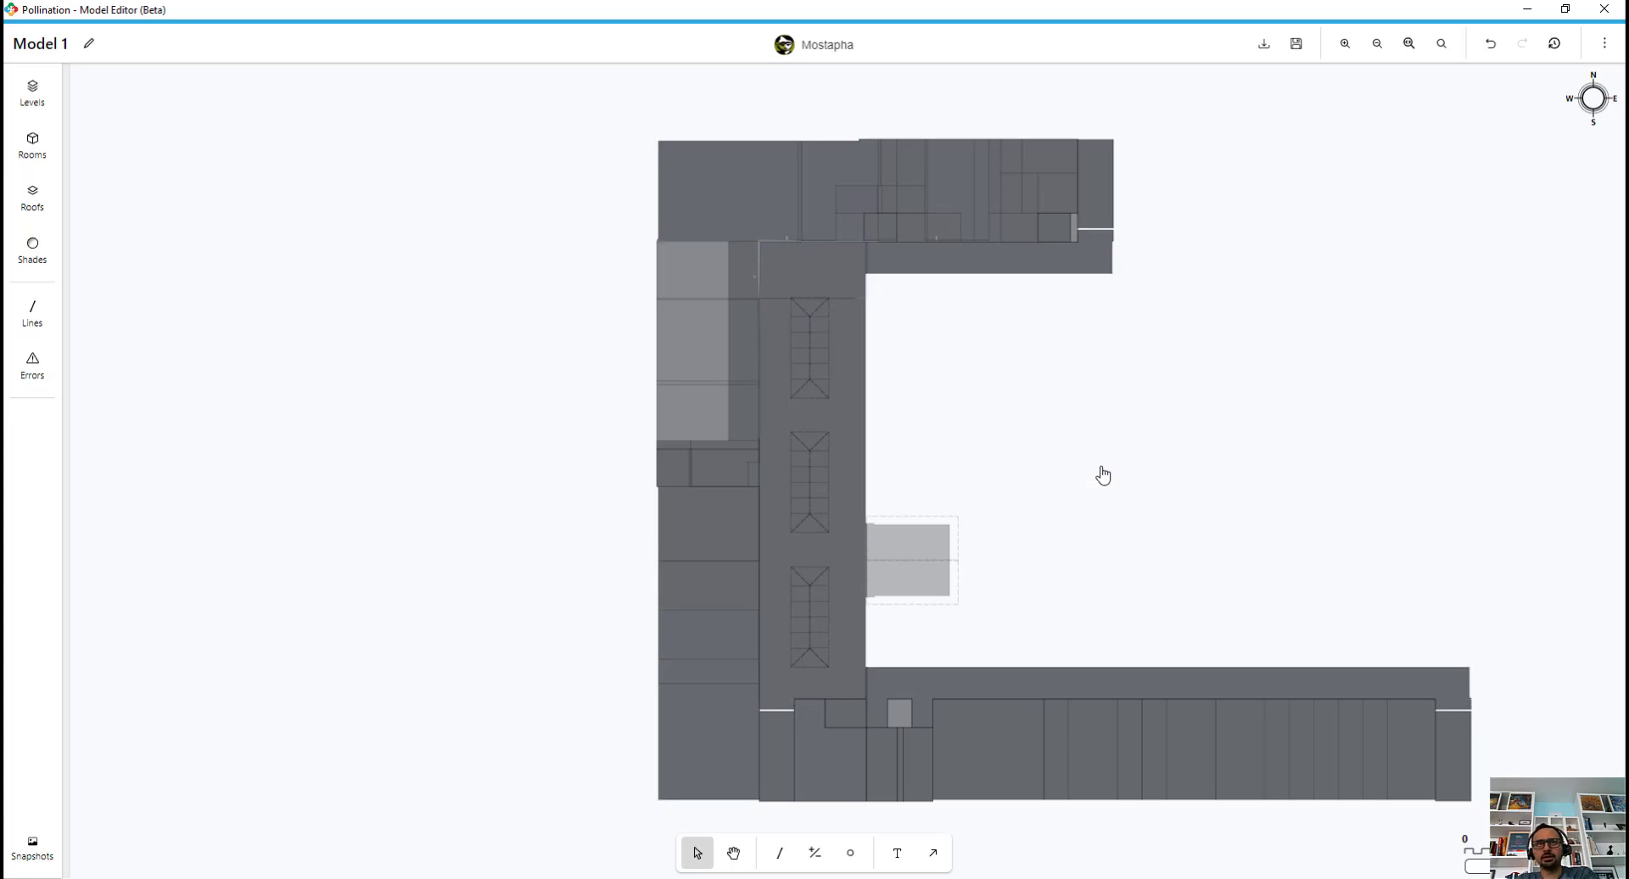
{"action": "middle_click_drag", "start_coordinate": [1103, 471], "coordinate": [996, 461]}
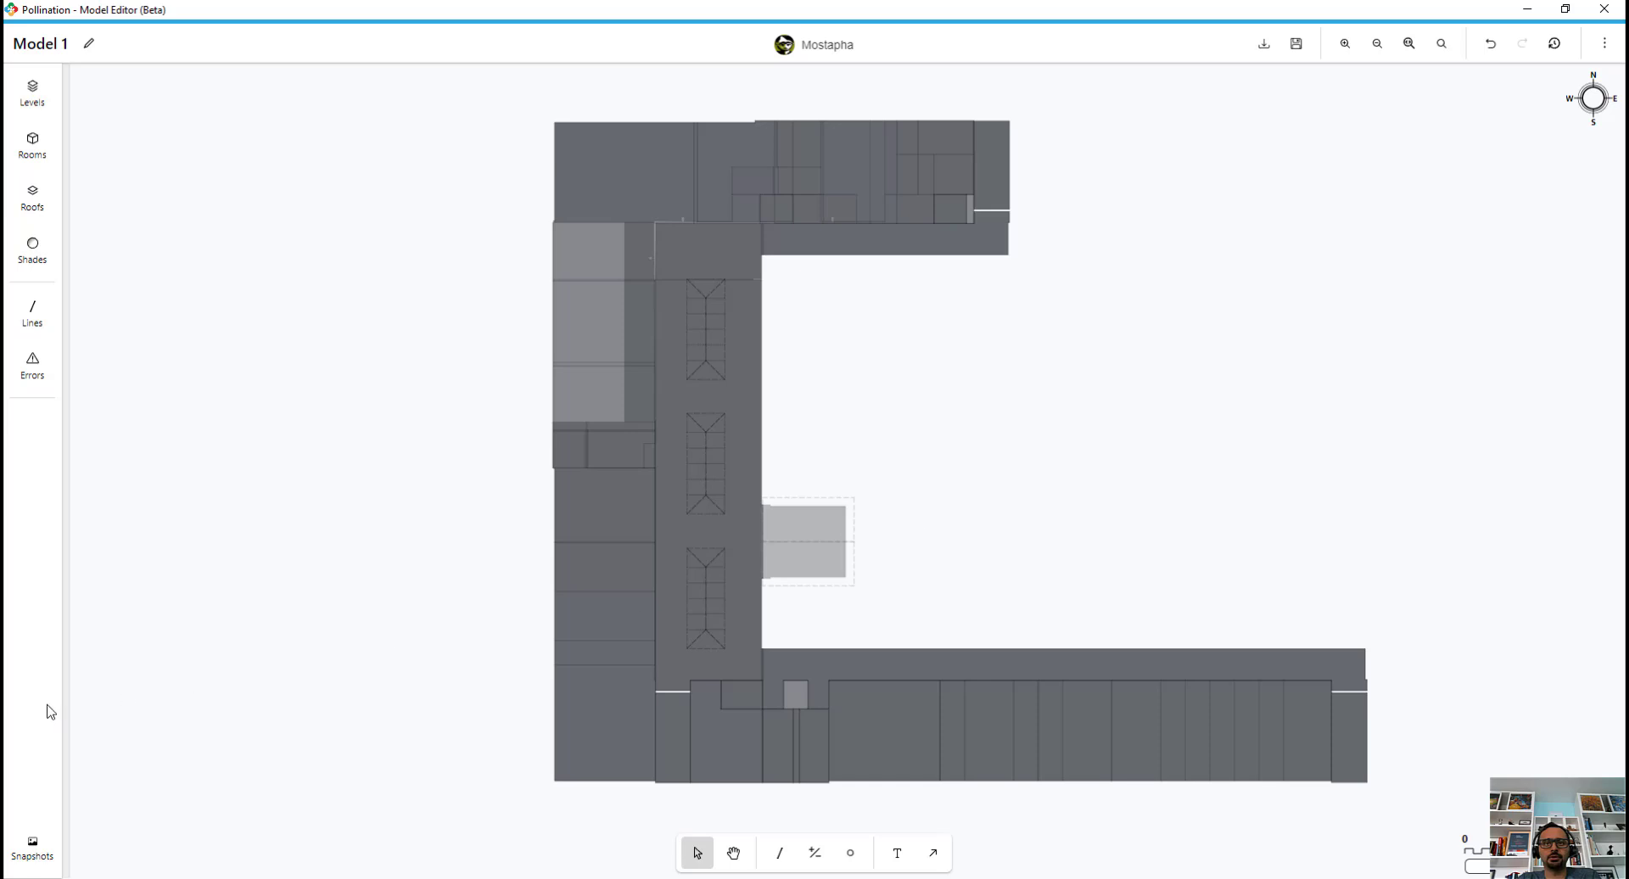